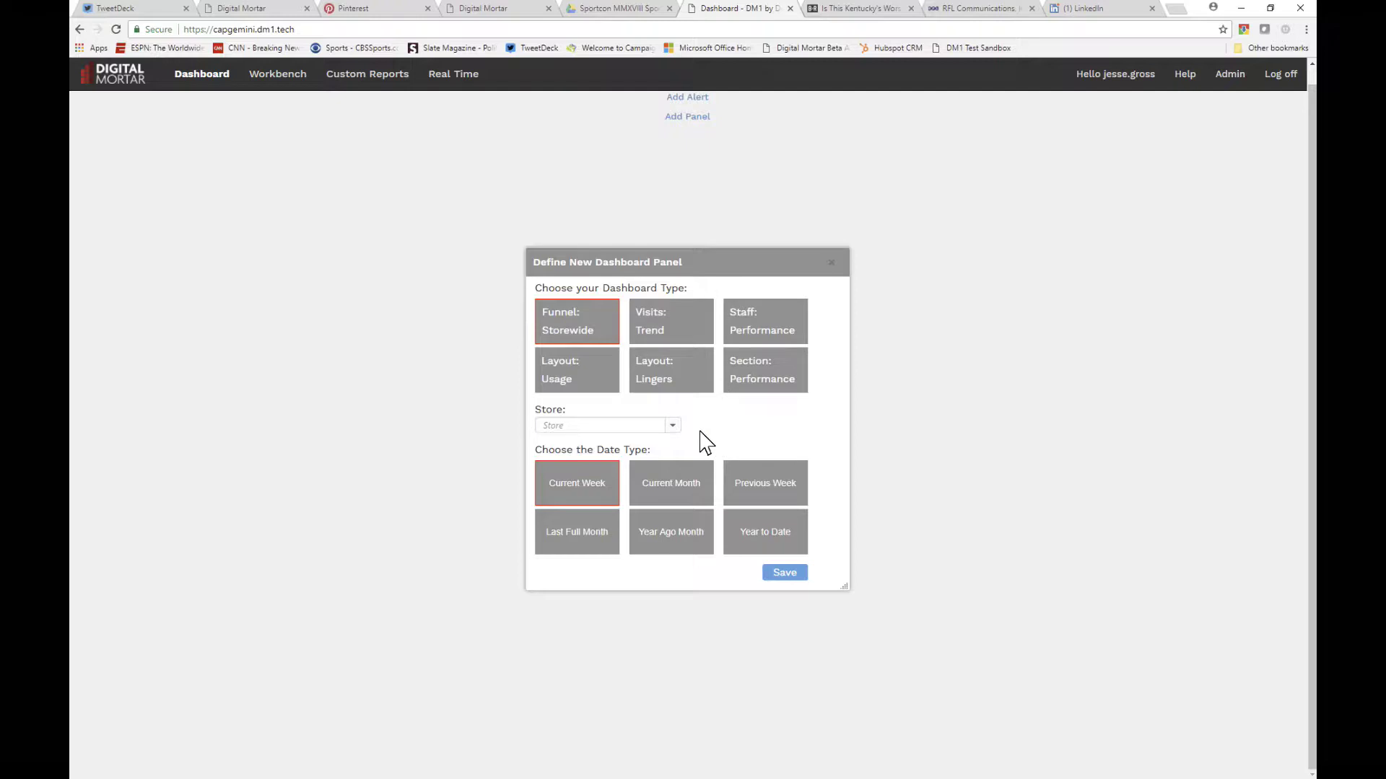
- Add a Downtown Funnel: Storewide panel covering the current month (Jan 2018)
click(672, 426)
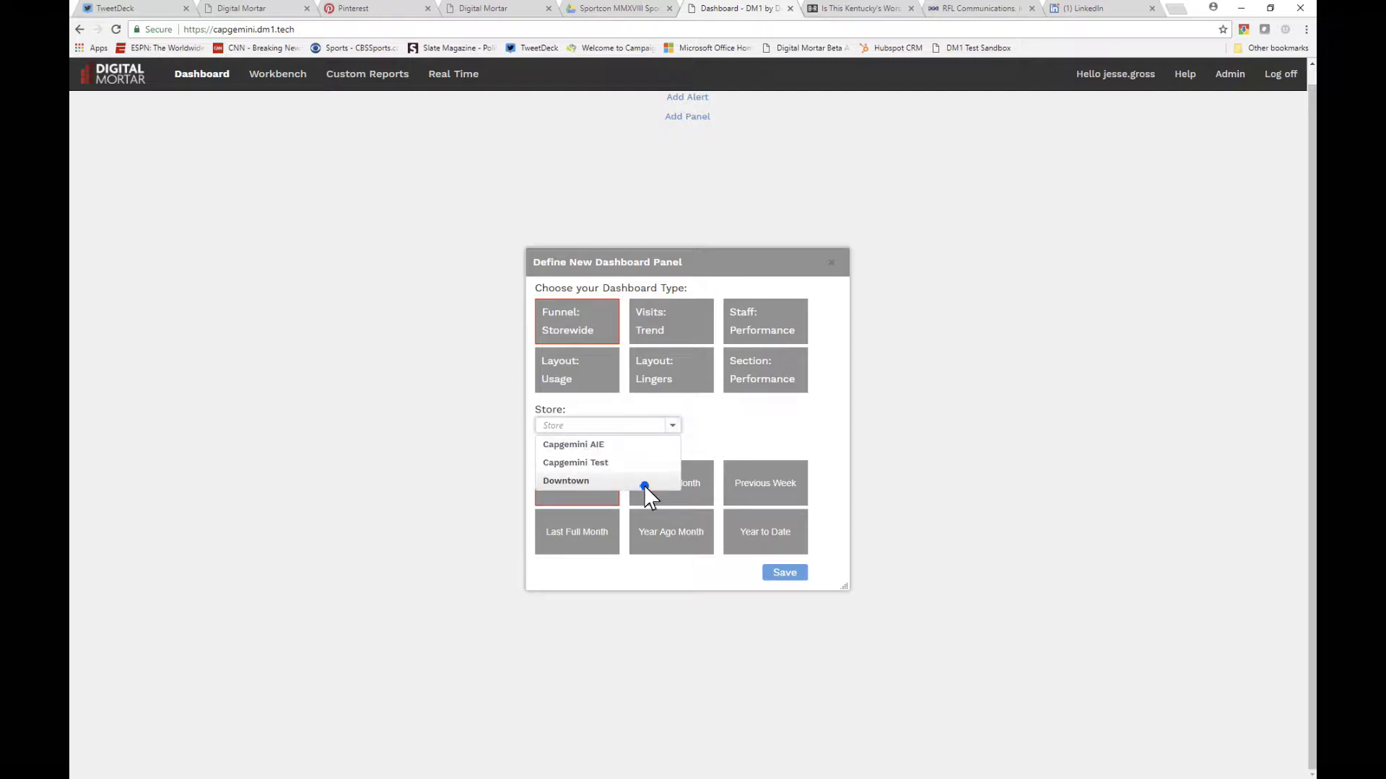
click(643, 482)
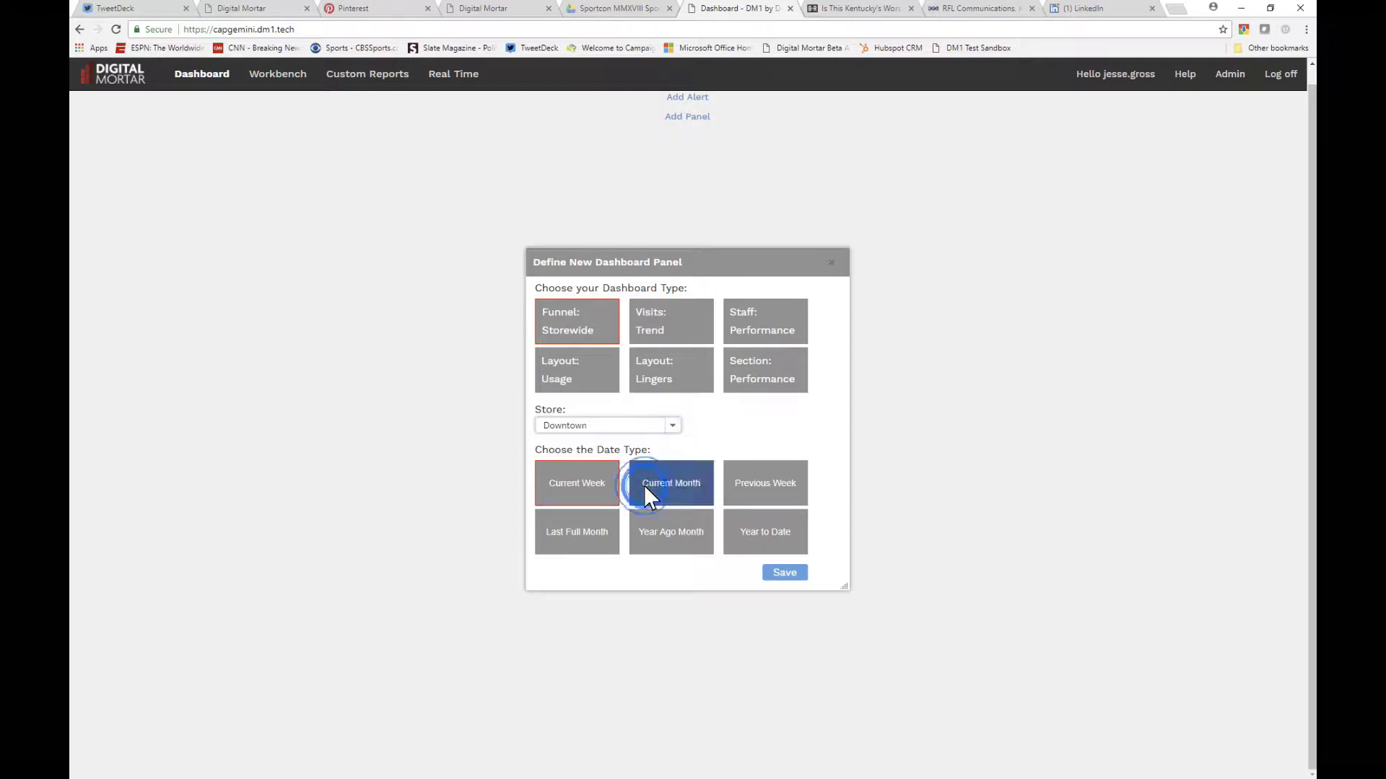
click(690, 484)
click(612, 308)
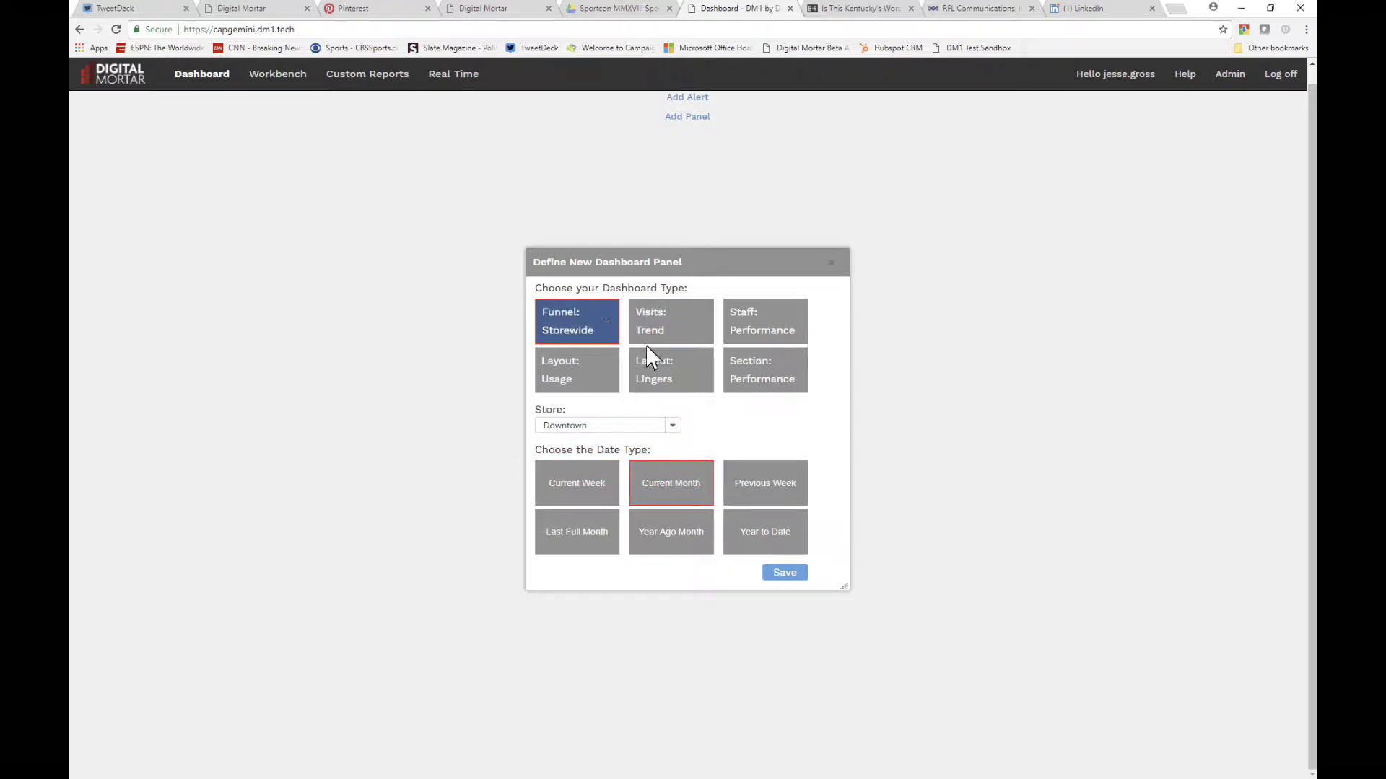
click(782, 578)
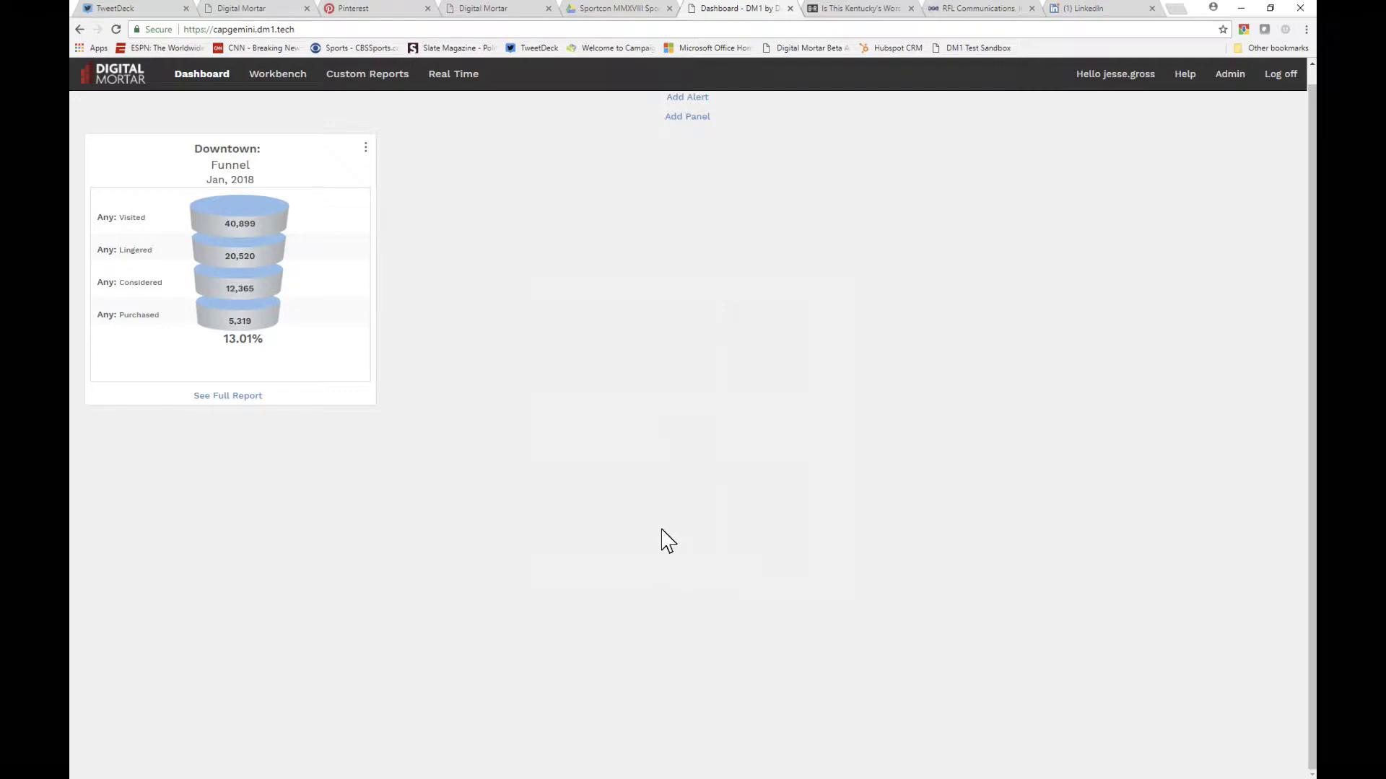
- Add a Downtown Visits: Trend panel for the current month
click(701, 116)
click(652, 315)
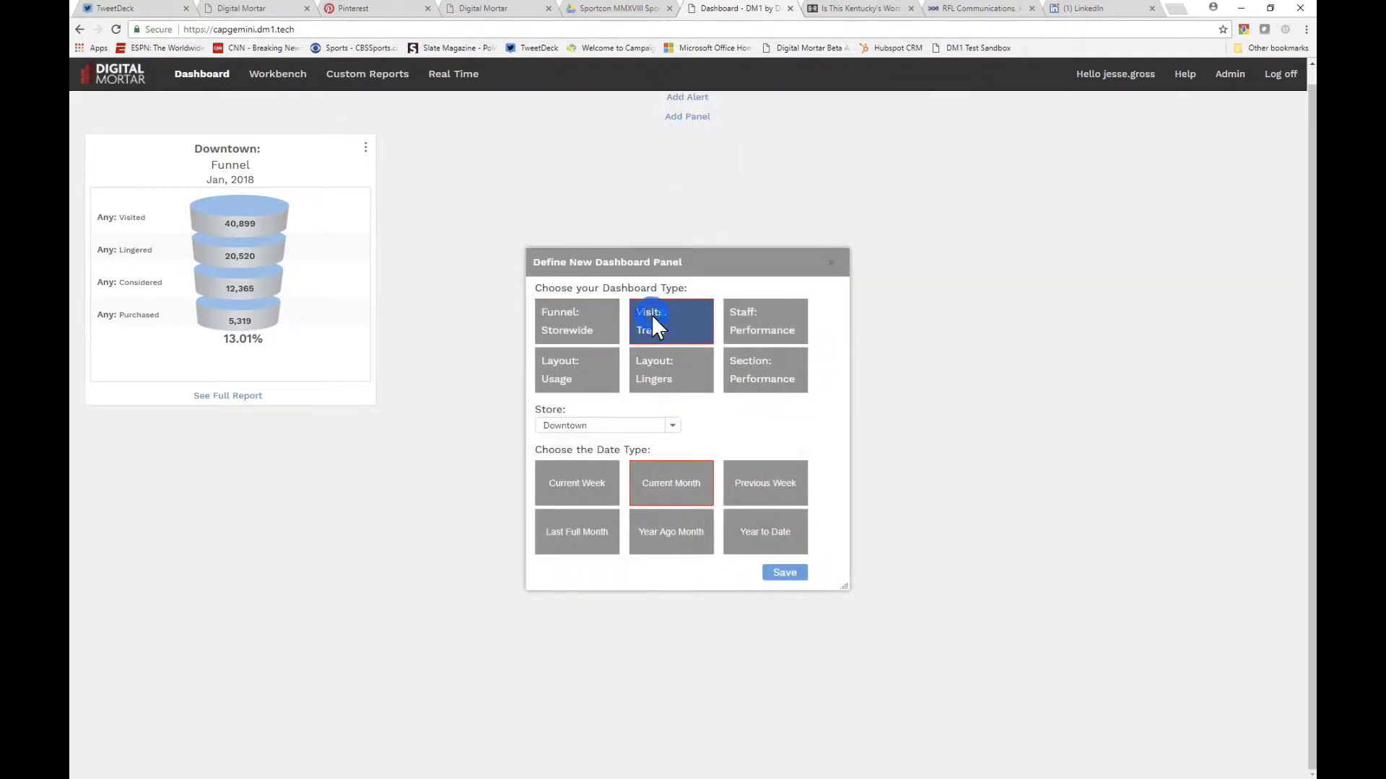
click(775, 572)
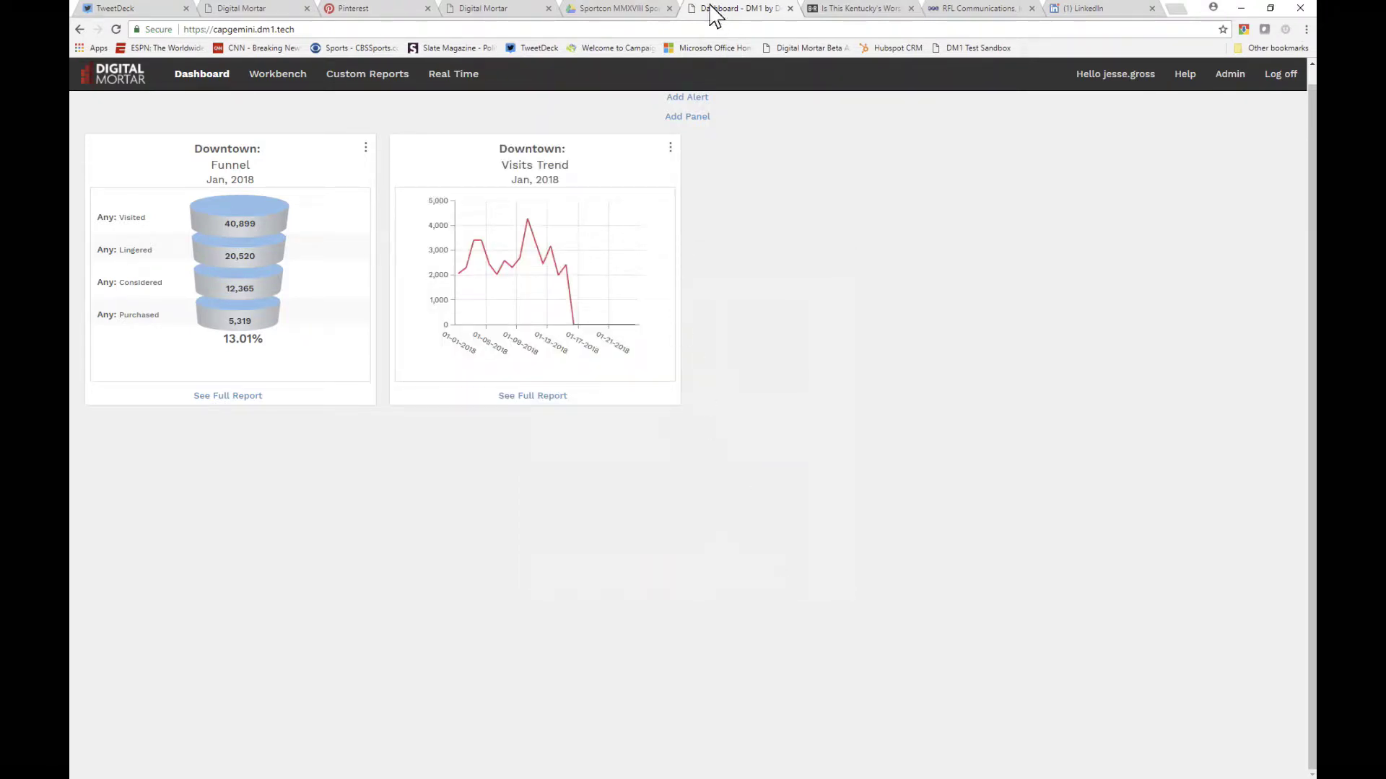
- Add a Downtown Staff: Performance panel for the current month
click(689, 117)
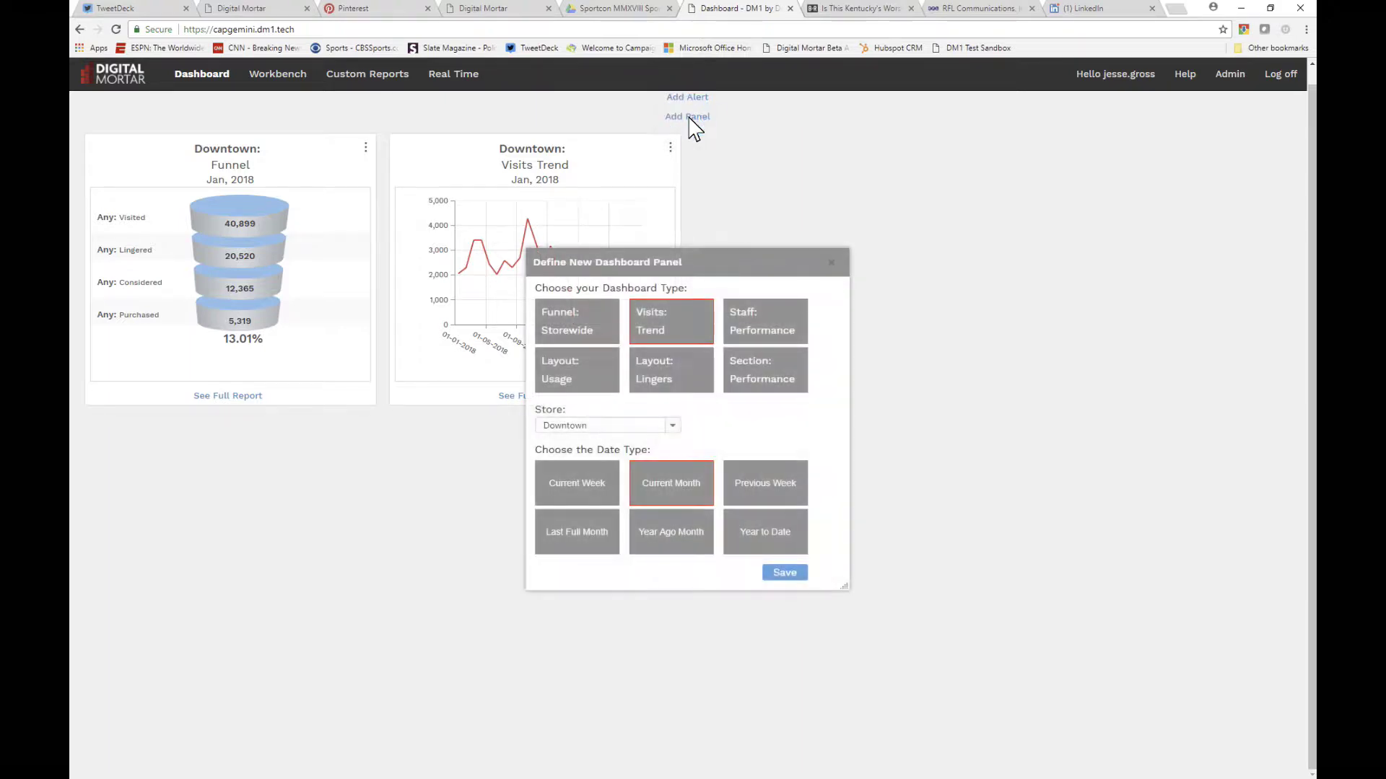
click(768, 322)
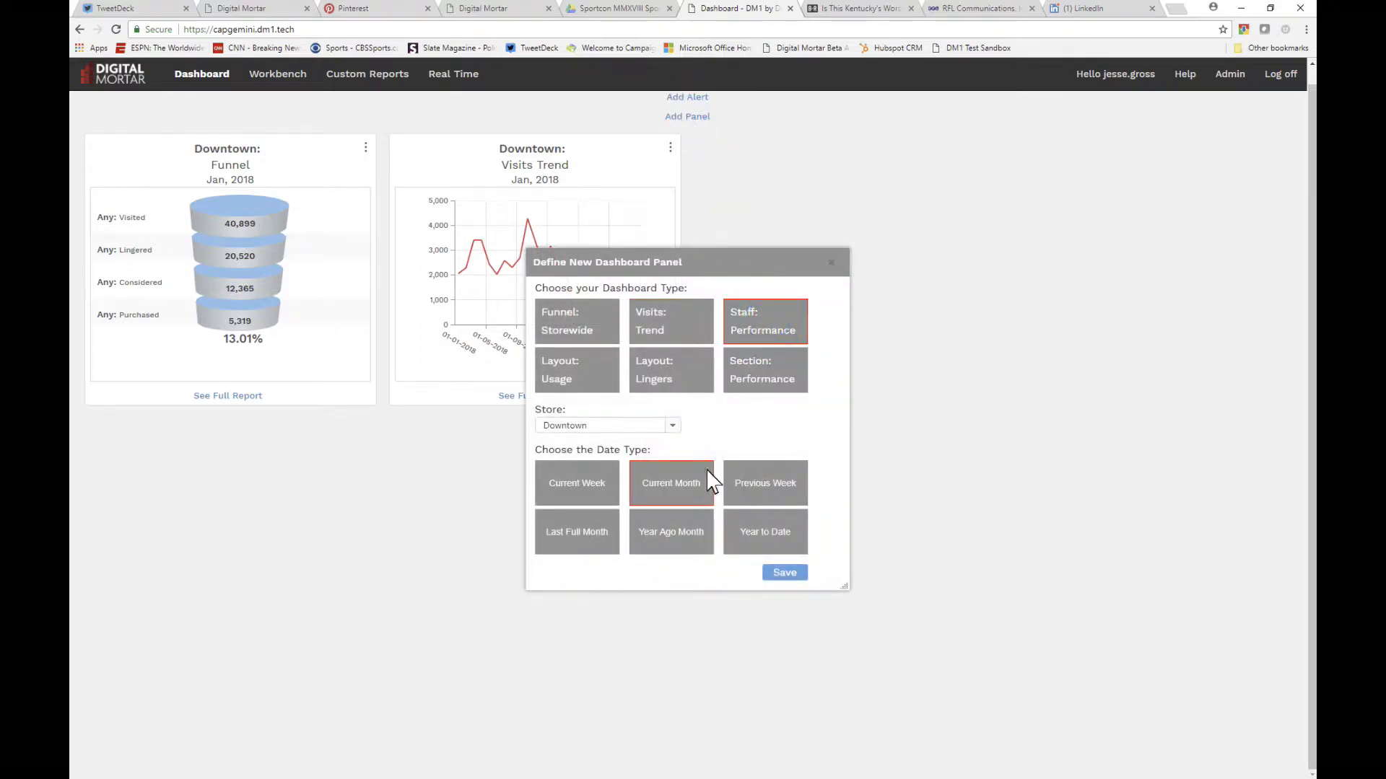
click(794, 575)
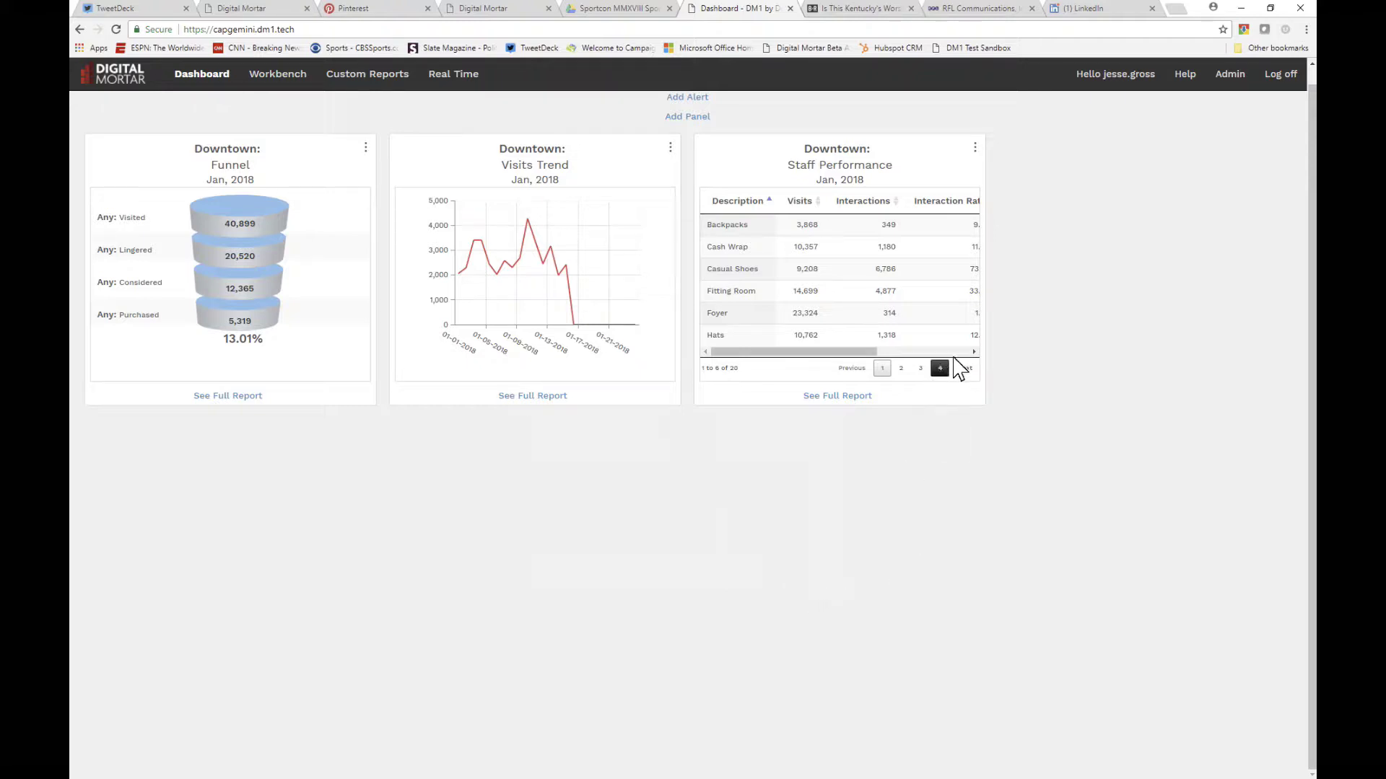
click(974, 352)
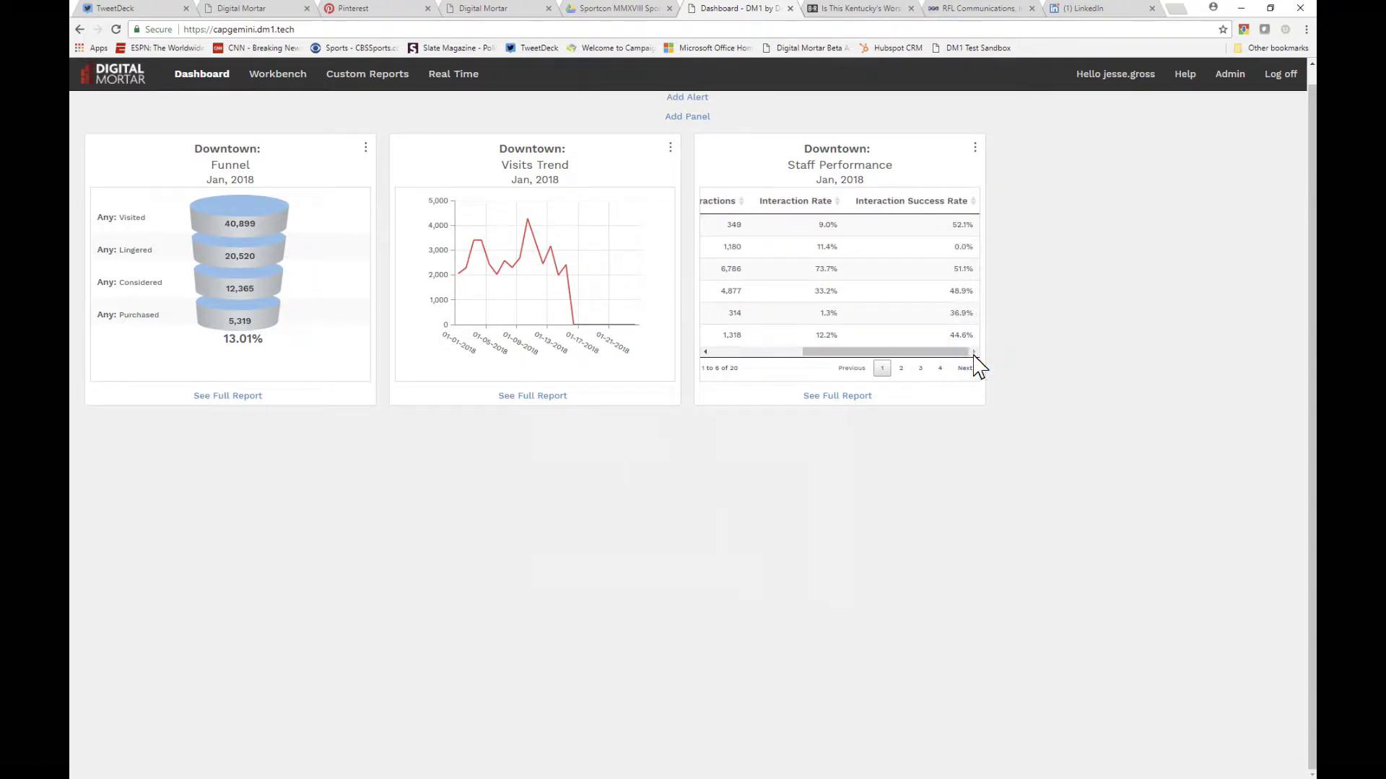
click(674, 120)
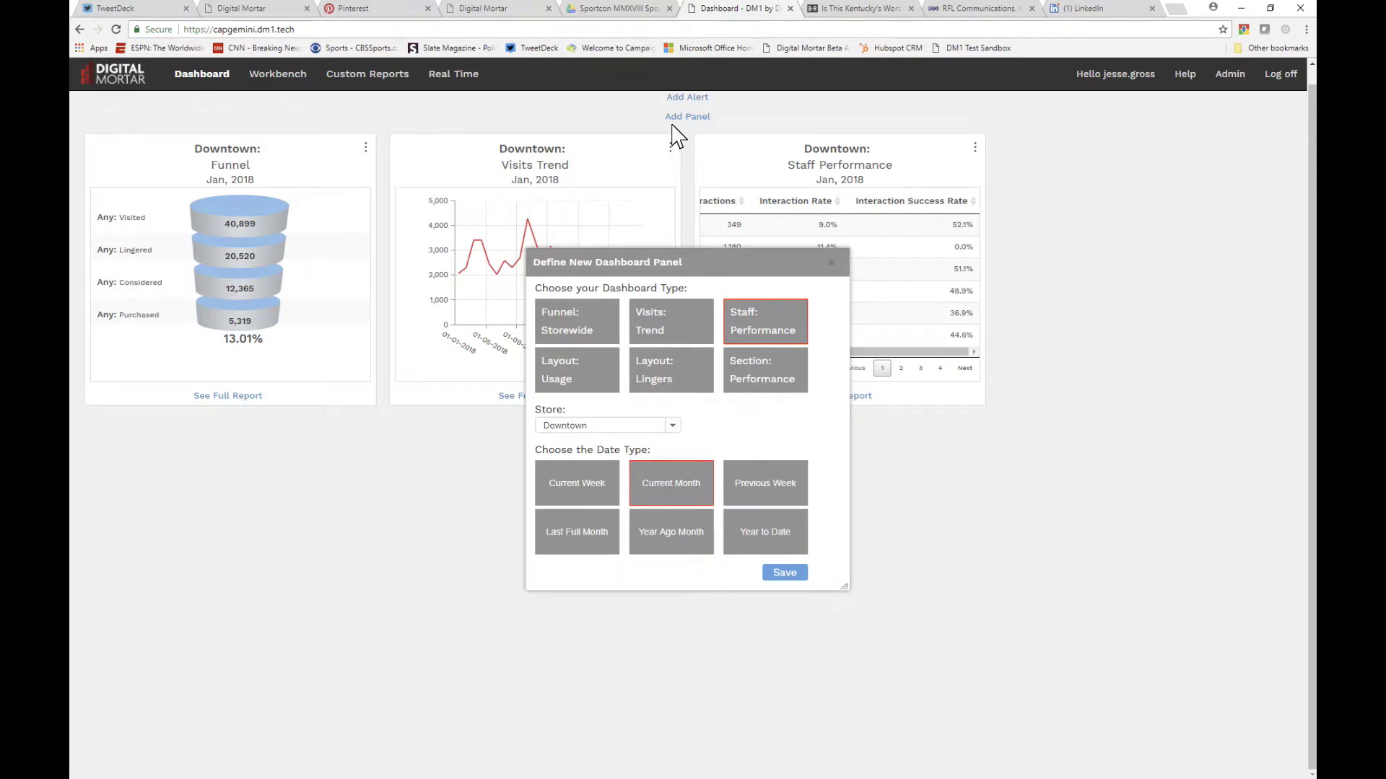
- Add Downtown Layout: Usage and Layout: Lingers panels for Jan 2018
click(573, 355)
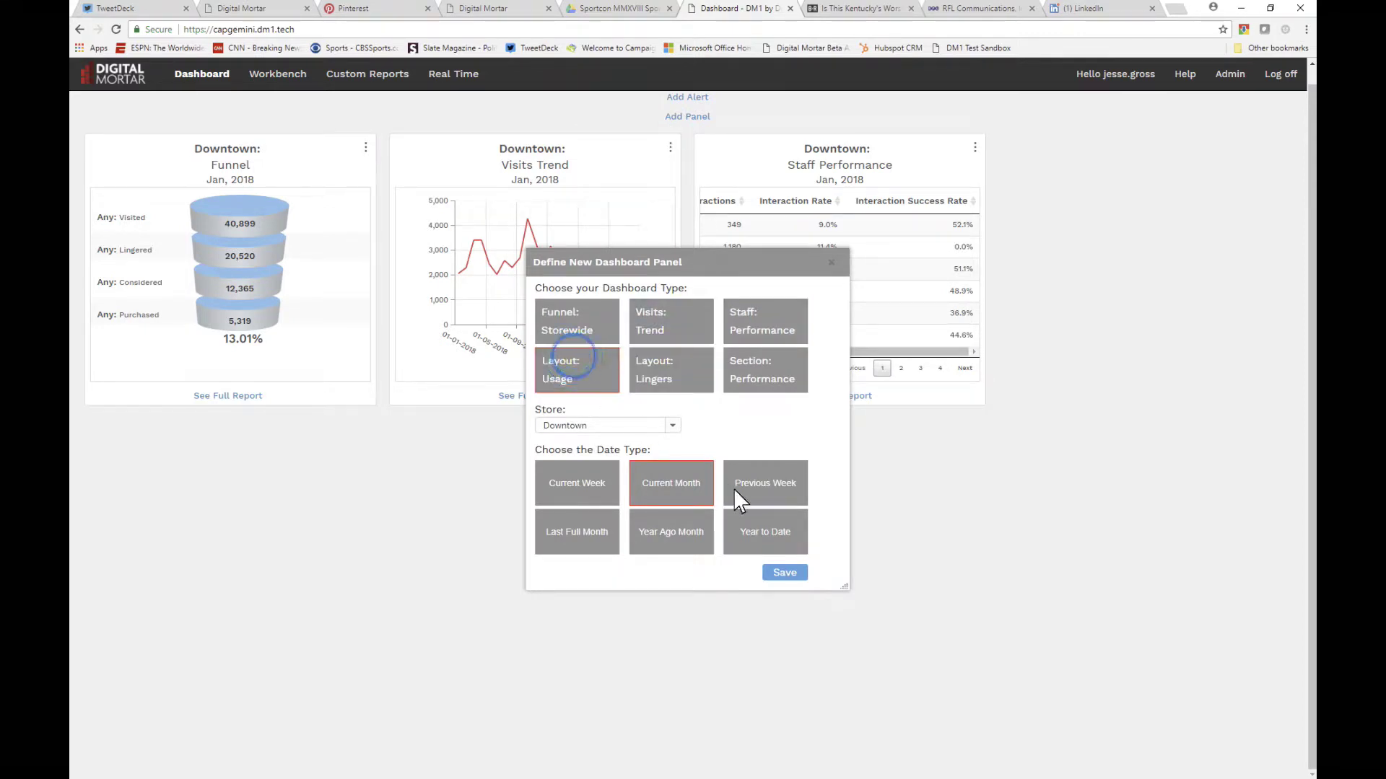
click(791, 575)
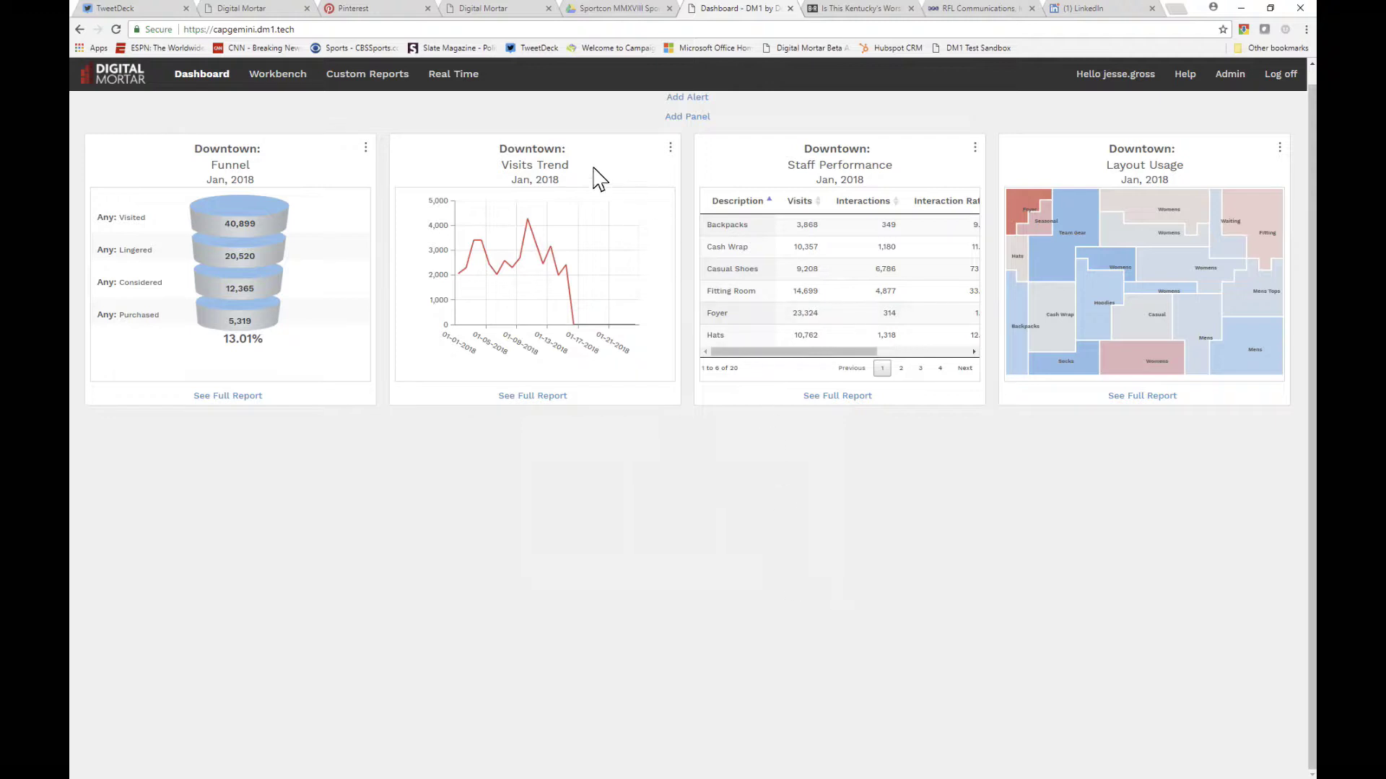
click(680, 119)
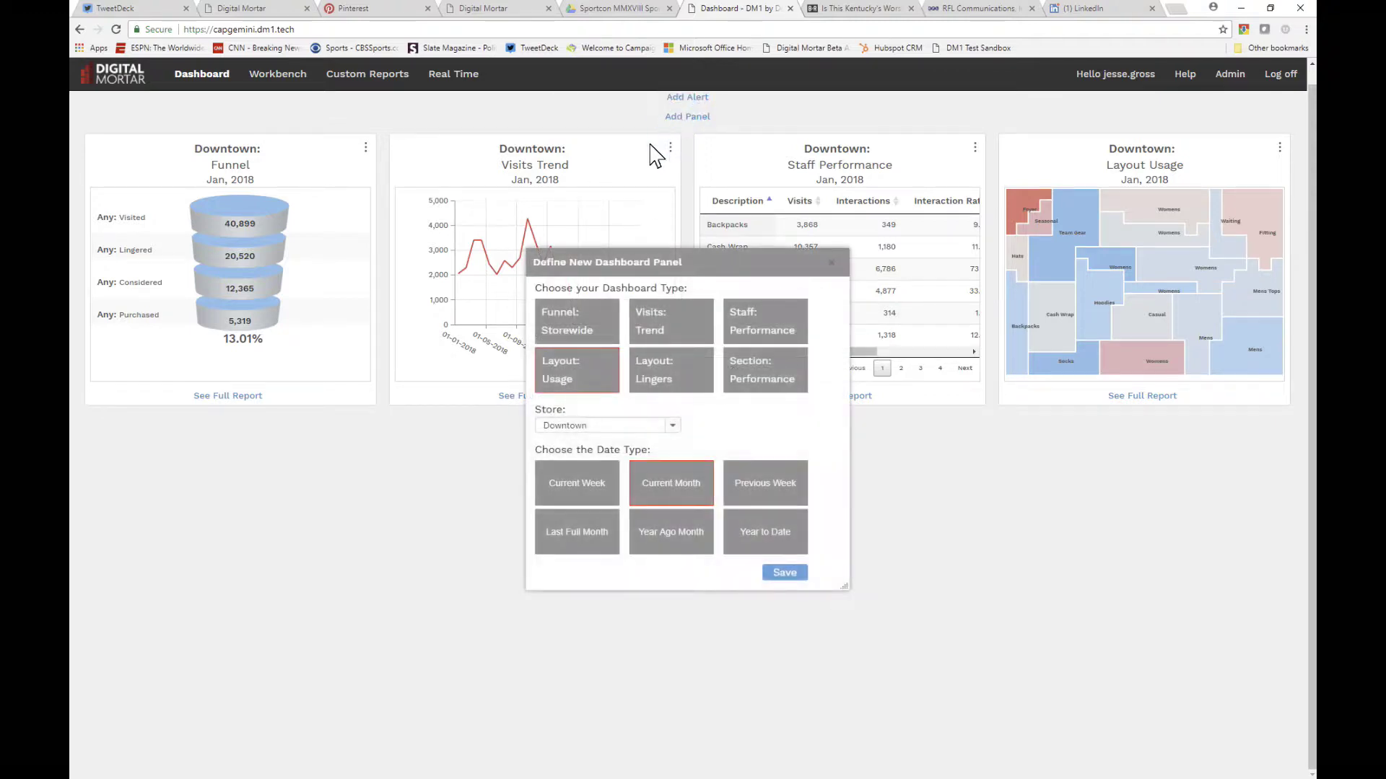
click(648, 379)
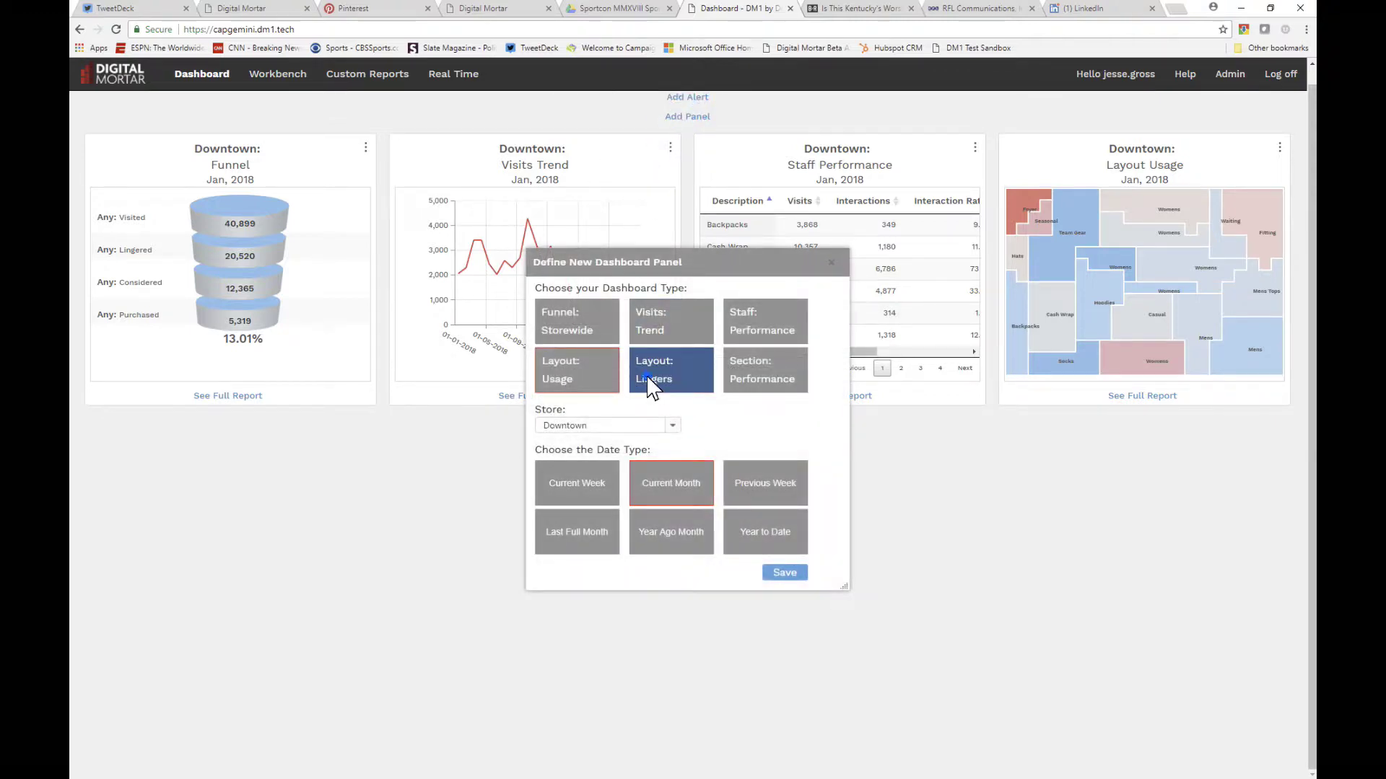
click(778, 573)
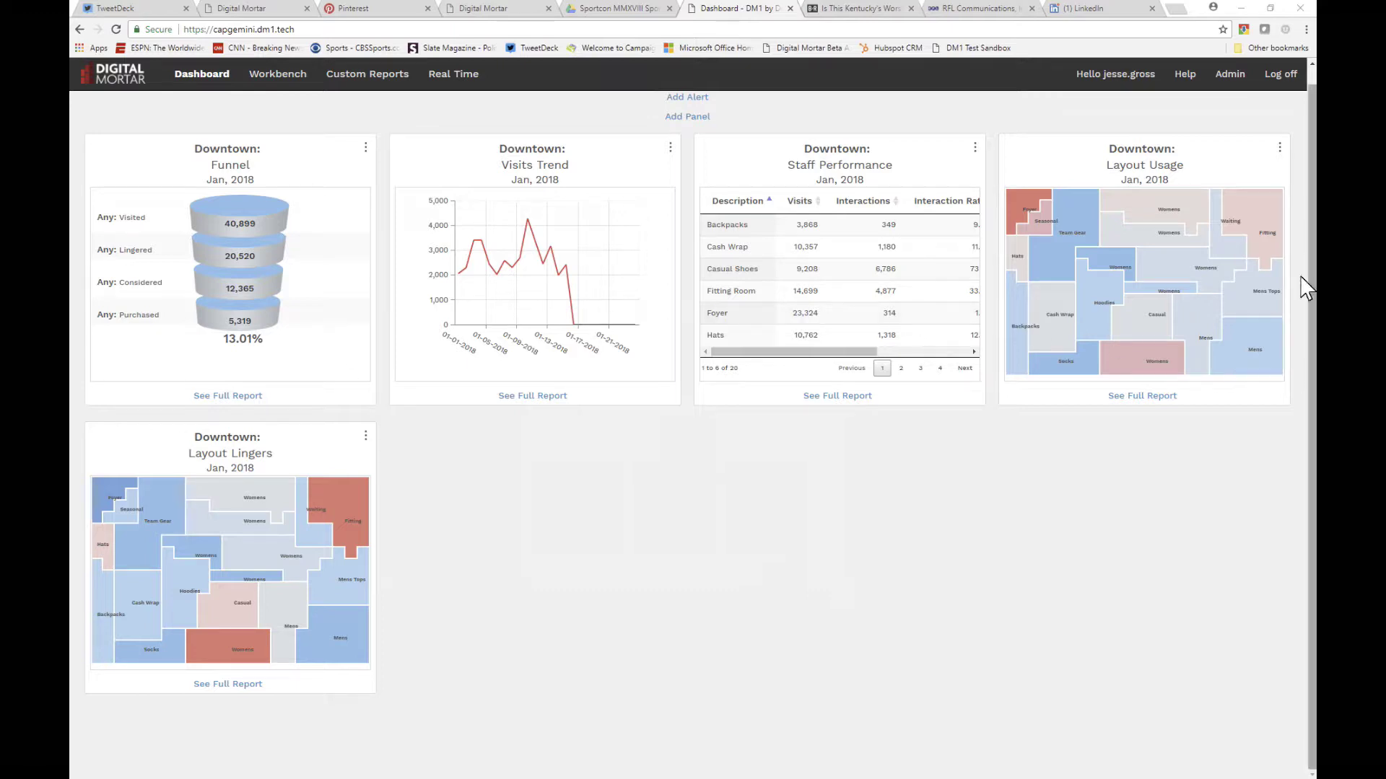
- Add a Downtown Section Performance panel for Jan 2018
click(702, 117)
click(741, 362)
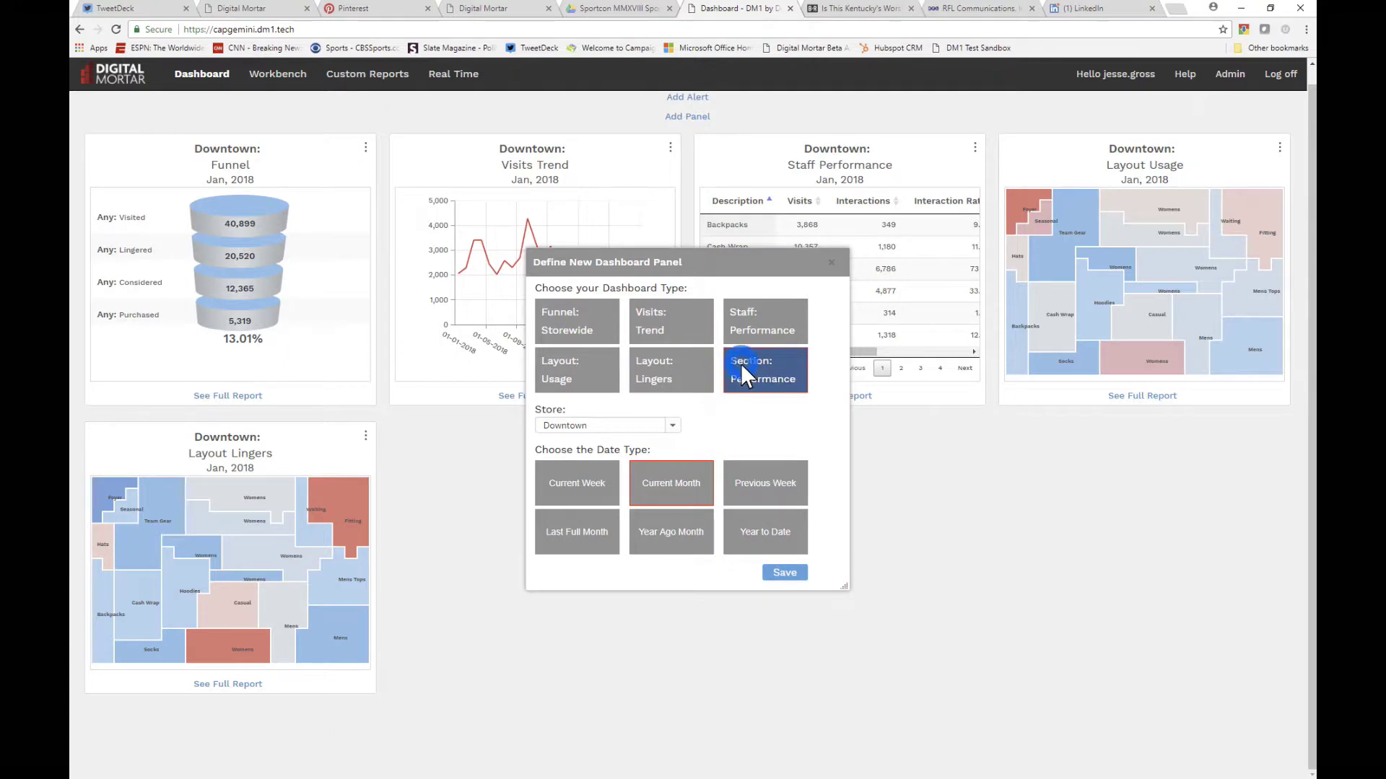
click(785, 573)
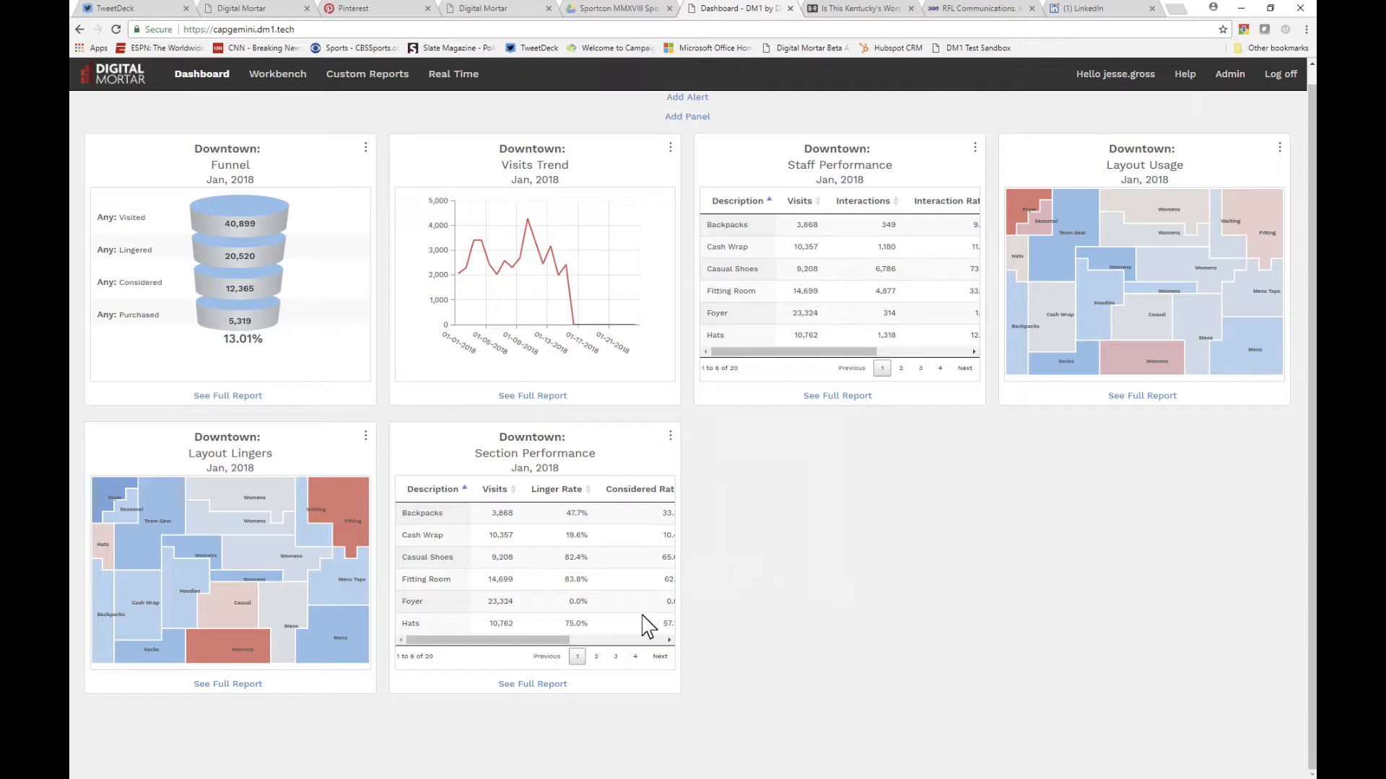
- Scroll the Section Performance table right until Attributed Conversion Rate is fully visible
click(670, 640)
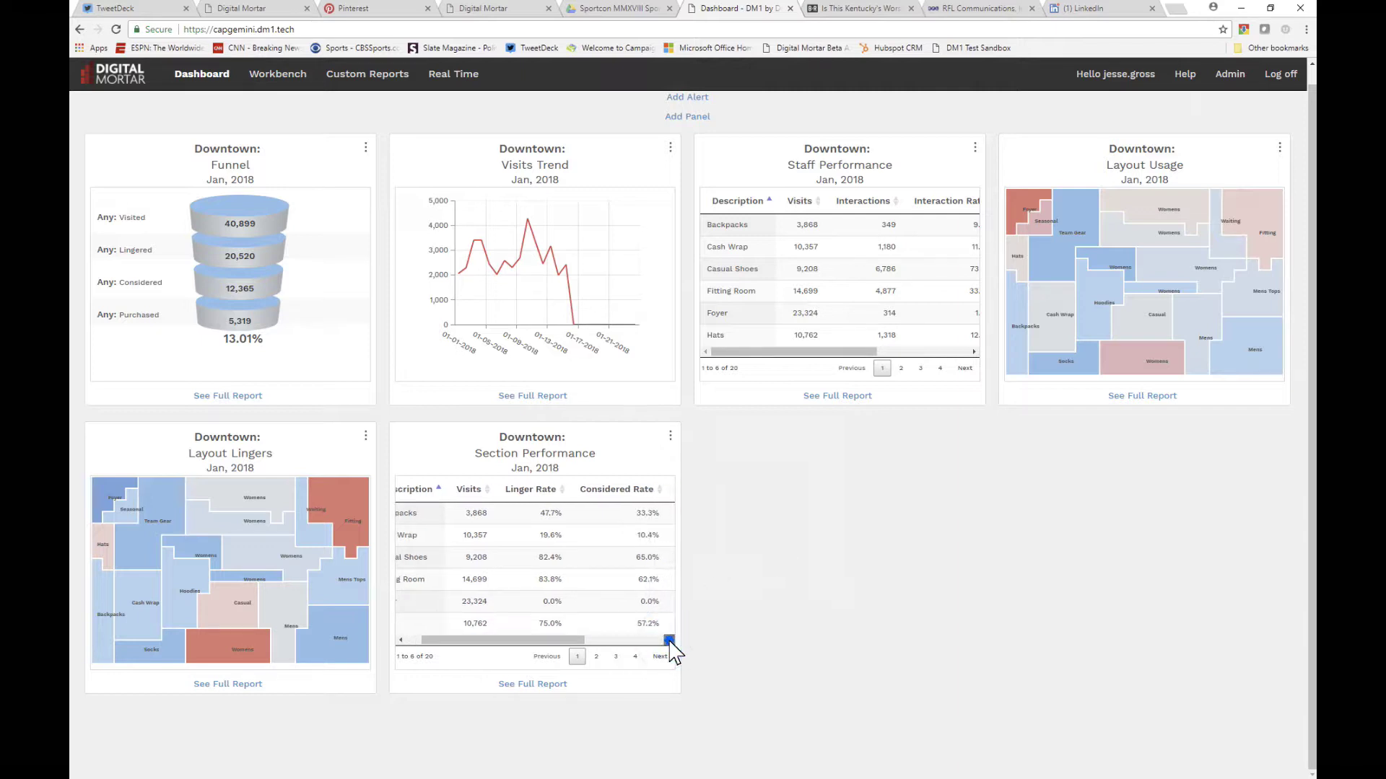
click(670, 640)
click(670, 641)
click(670, 640)
click(669, 640)
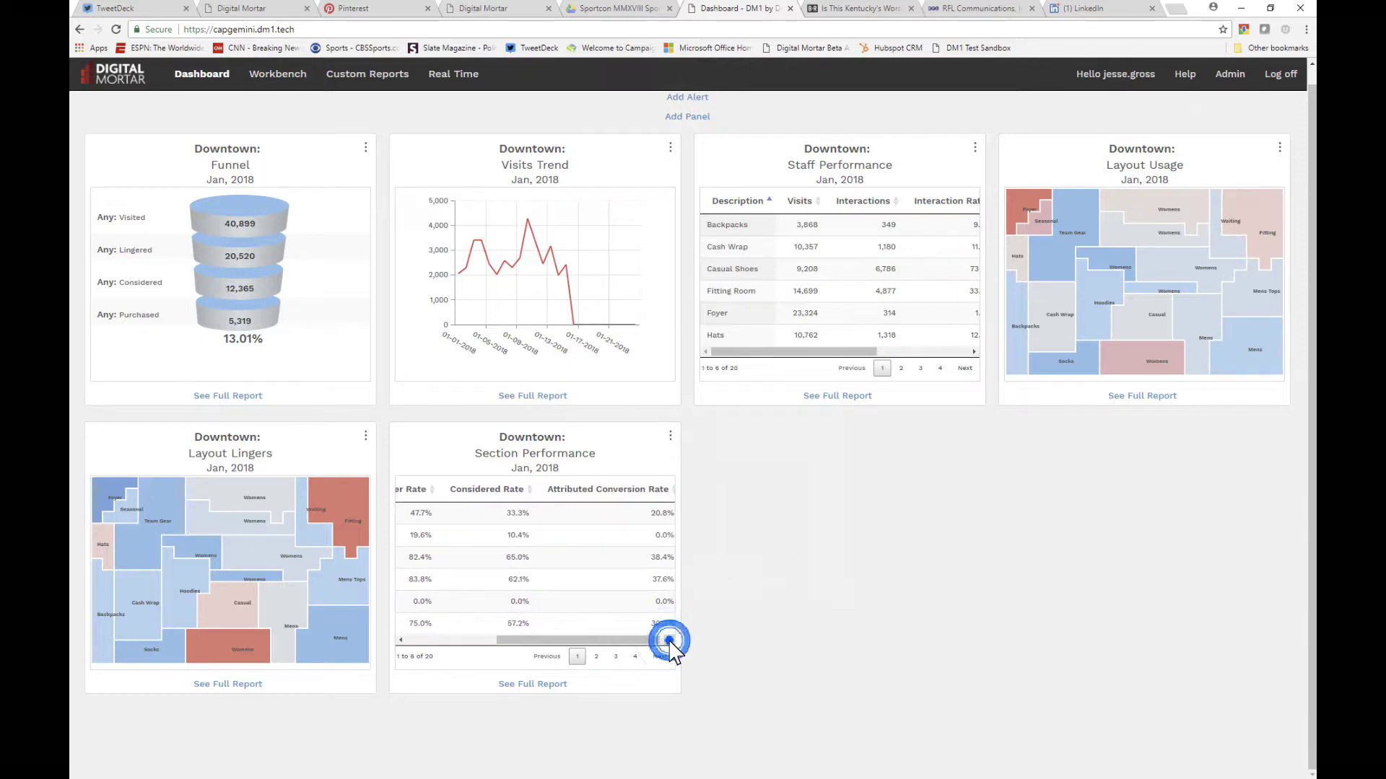
click(669, 640)
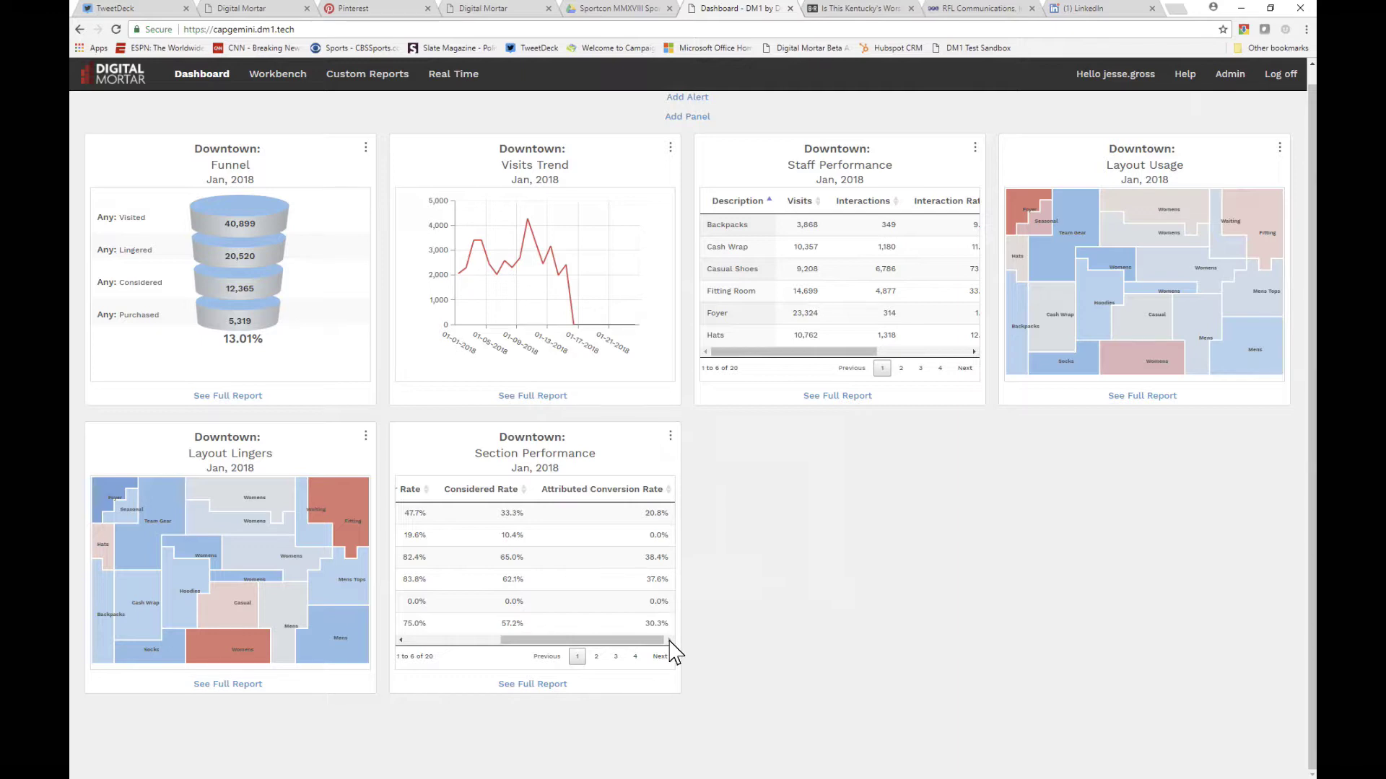
click(670, 436)
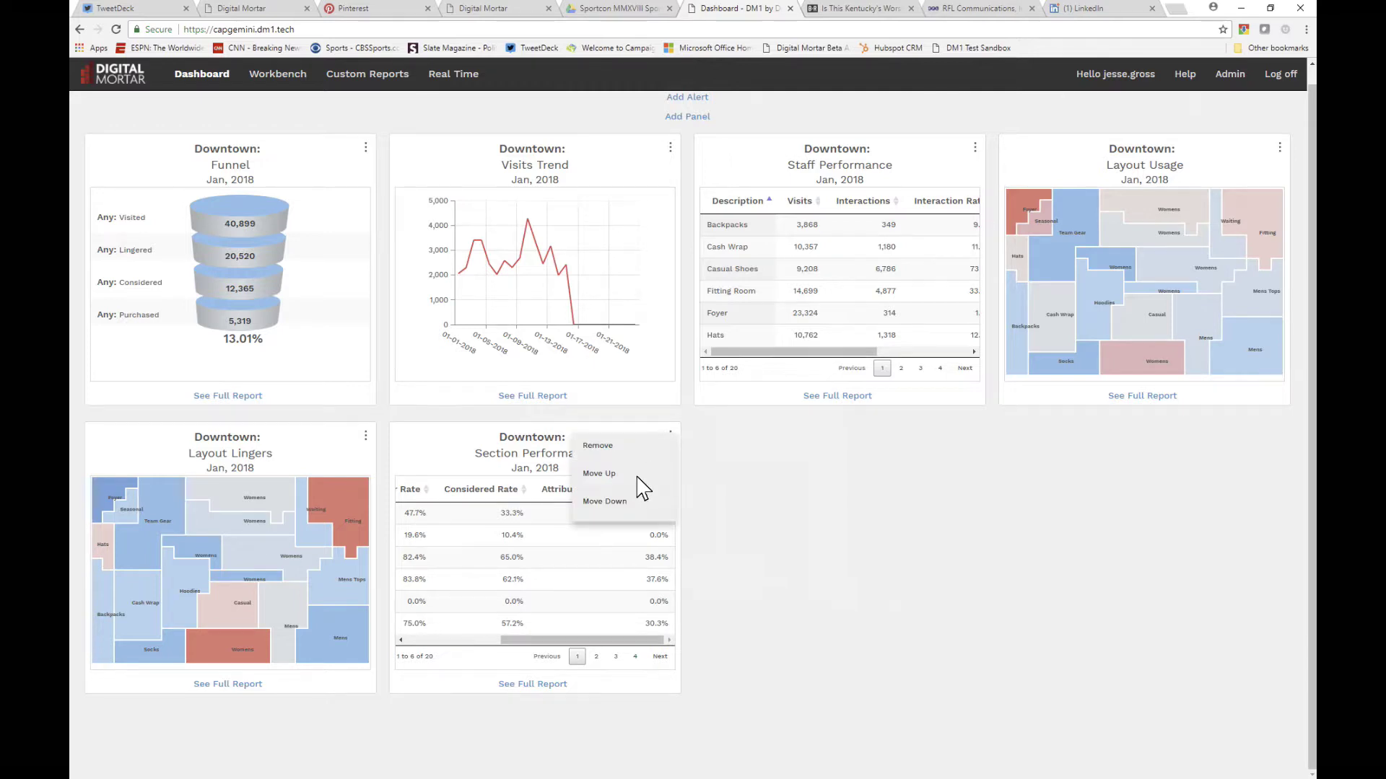
- Move Section Performance up one place and Visits Trend down one place
click(636, 476)
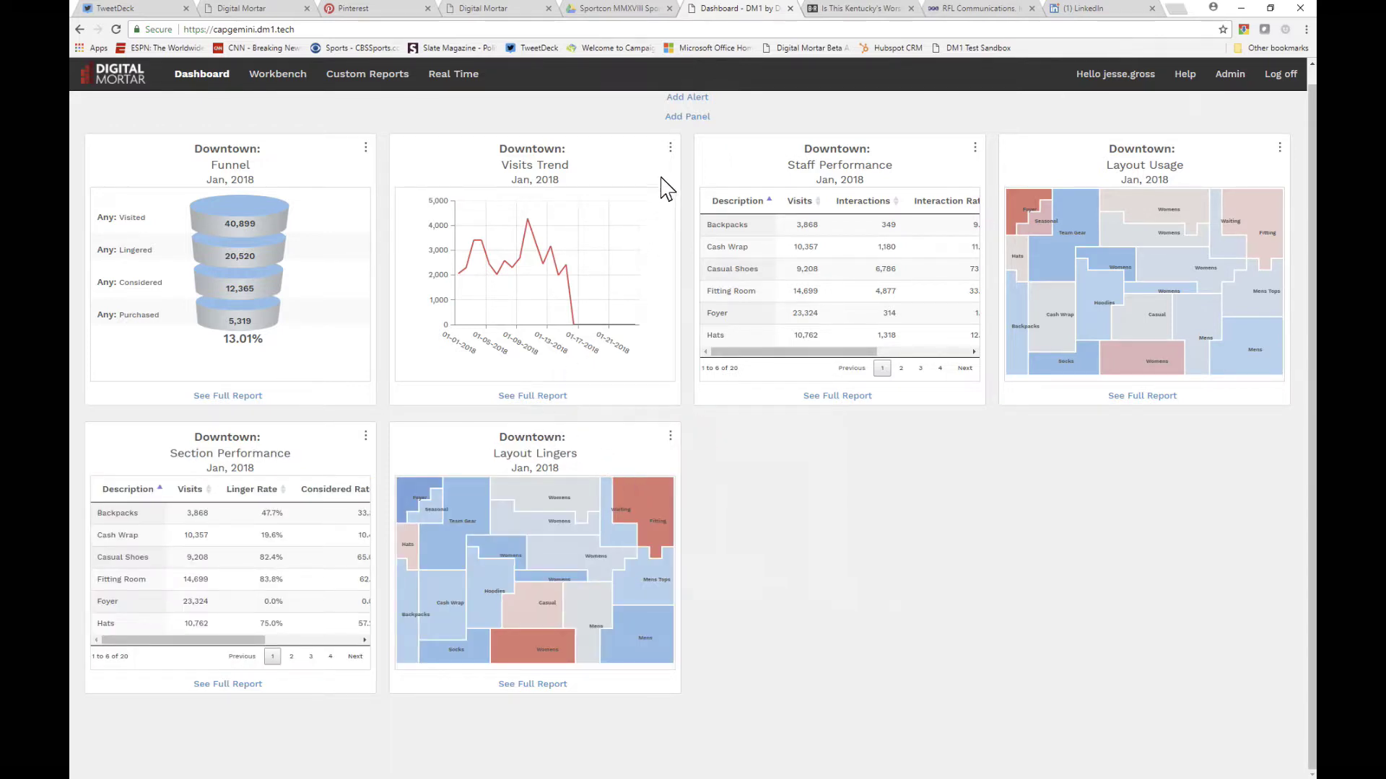
click(669, 147)
click(650, 213)
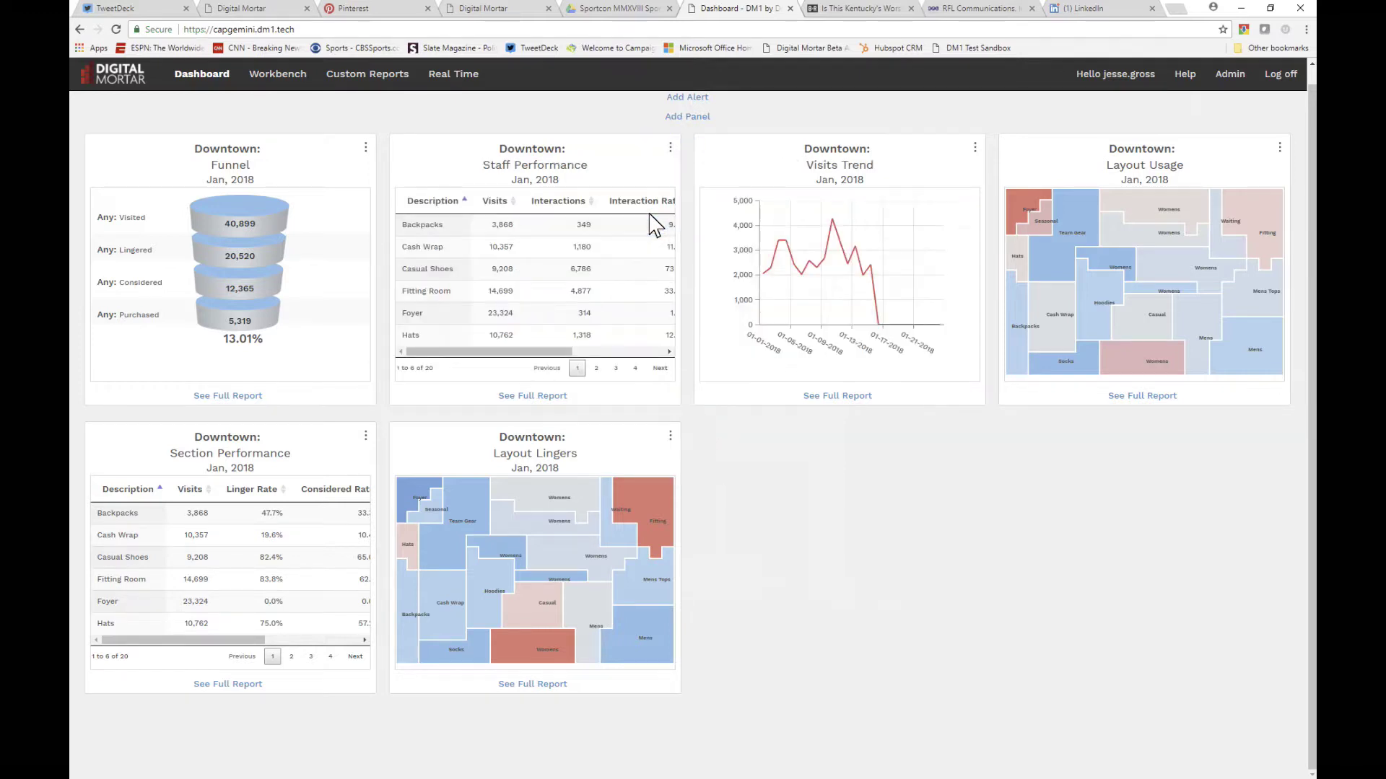
- Remove the Staff Performance panel from the dashboard
click(670, 147)
click(670, 147)
click(670, 147)
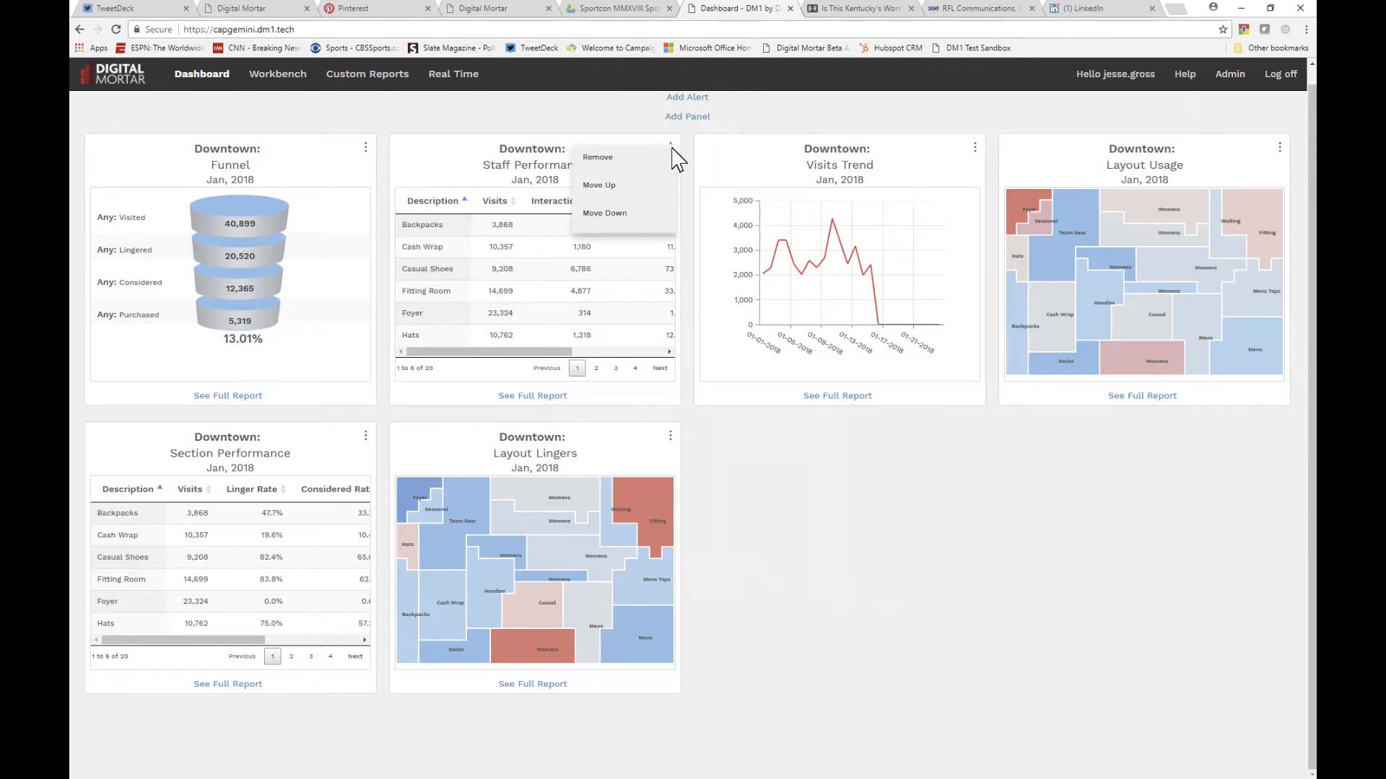
click(607, 160)
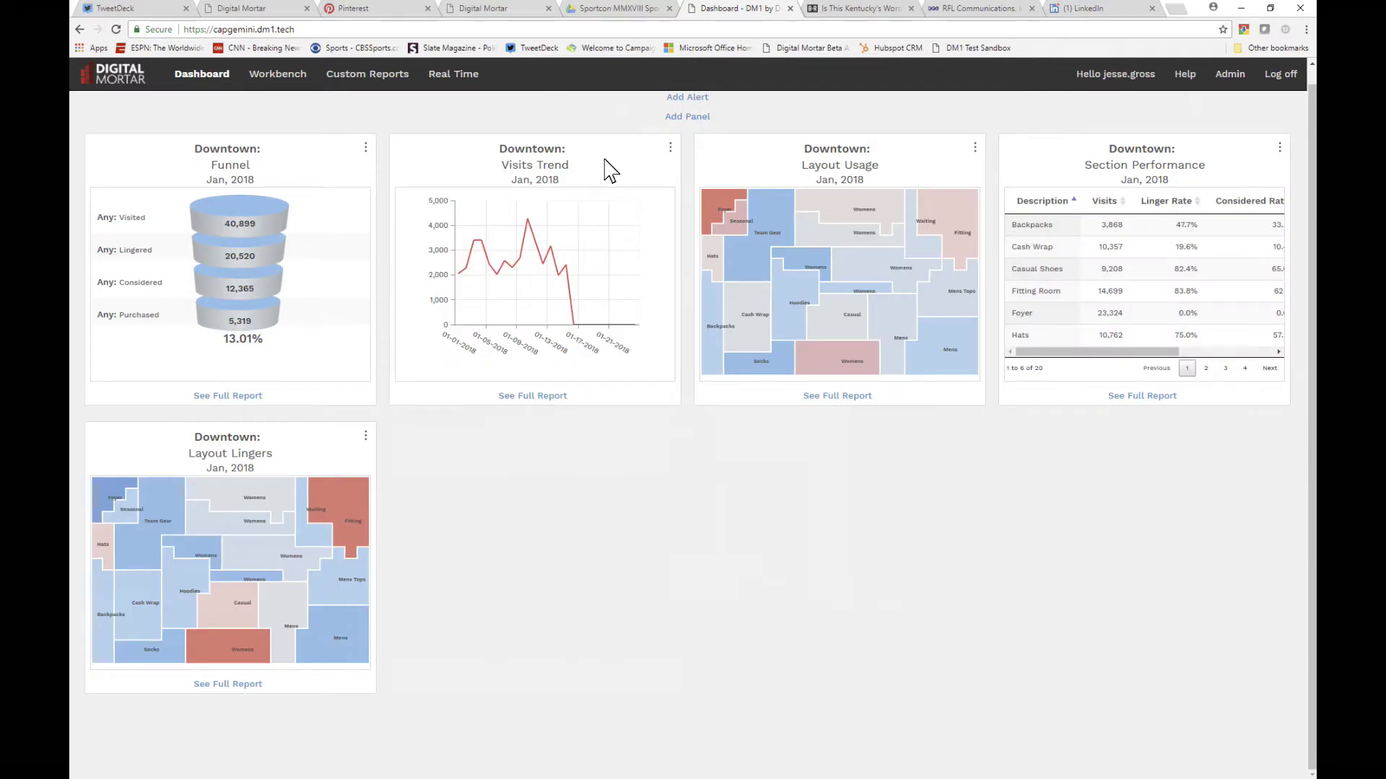
click(690, 99)
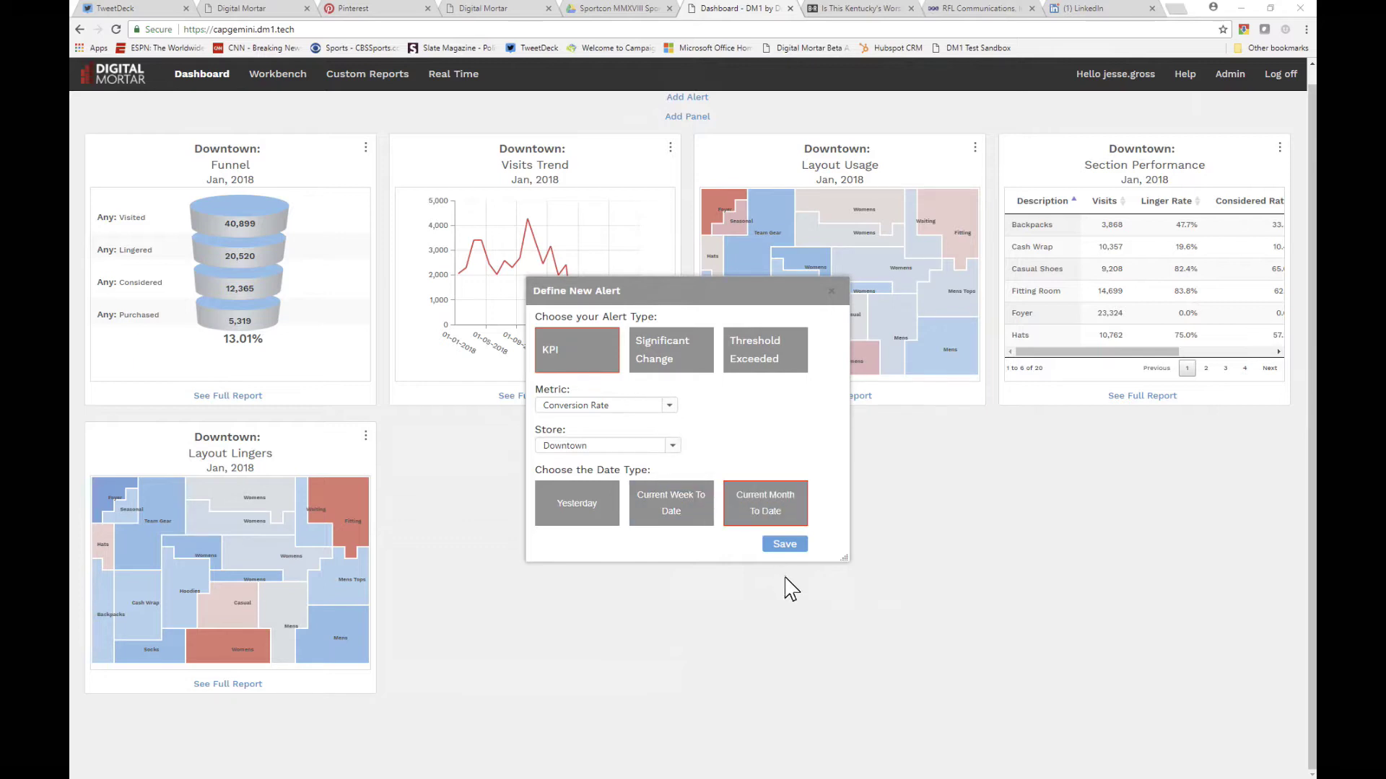
- Save the Downtown Conversion Rate KPI alert for current month to date, showing 25.3%
click(779, 554)
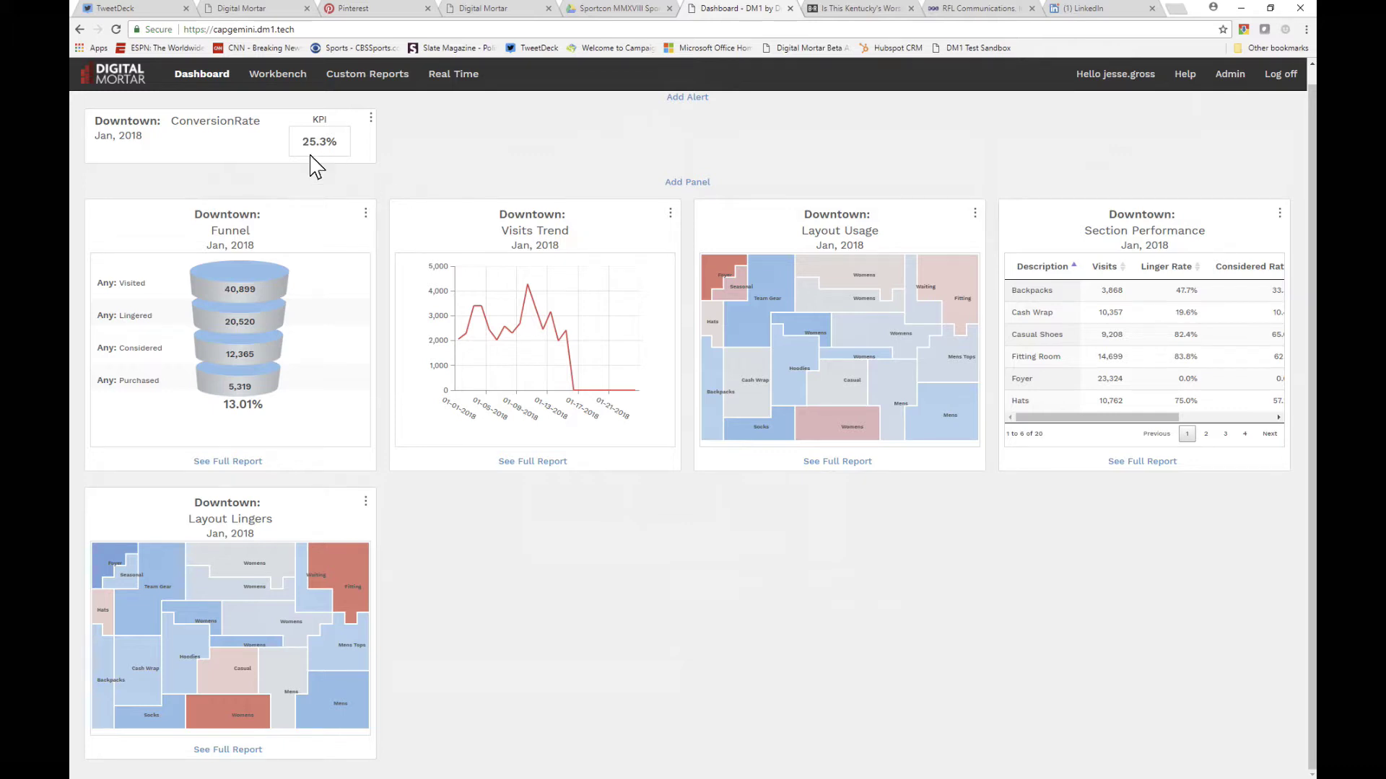
click(371, 117)
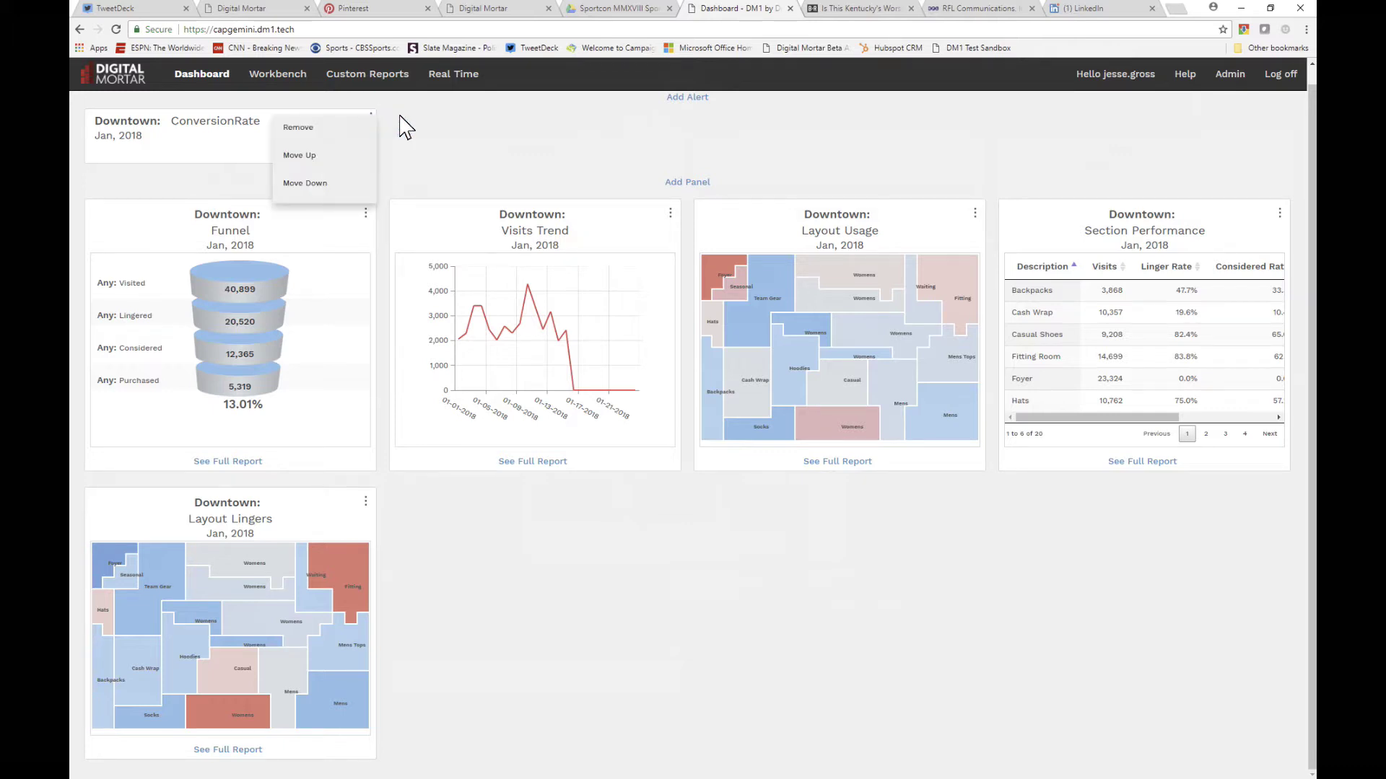
click(406, 128)
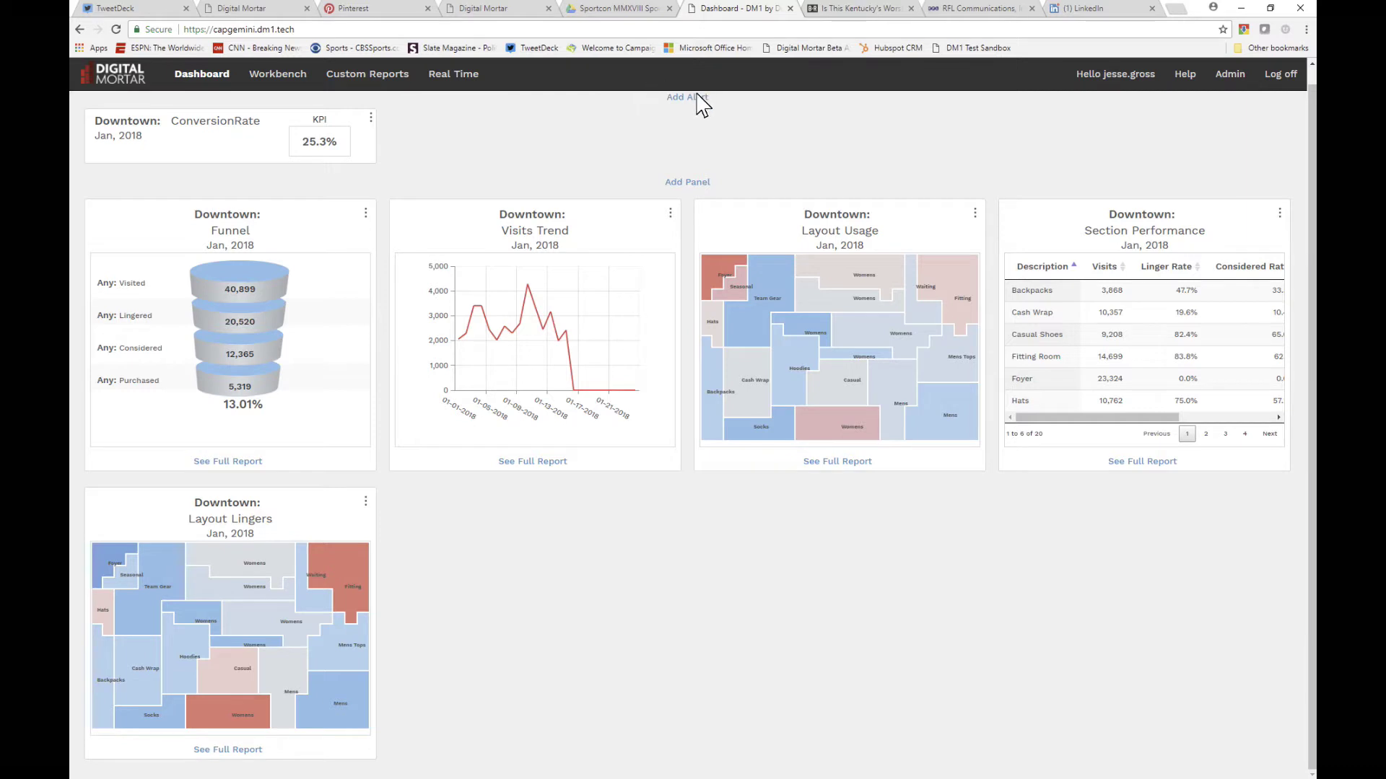
- Add a Downtown conversion-rate Significant Change alert at 5%, Up or Down, month to date
click(695, 95)
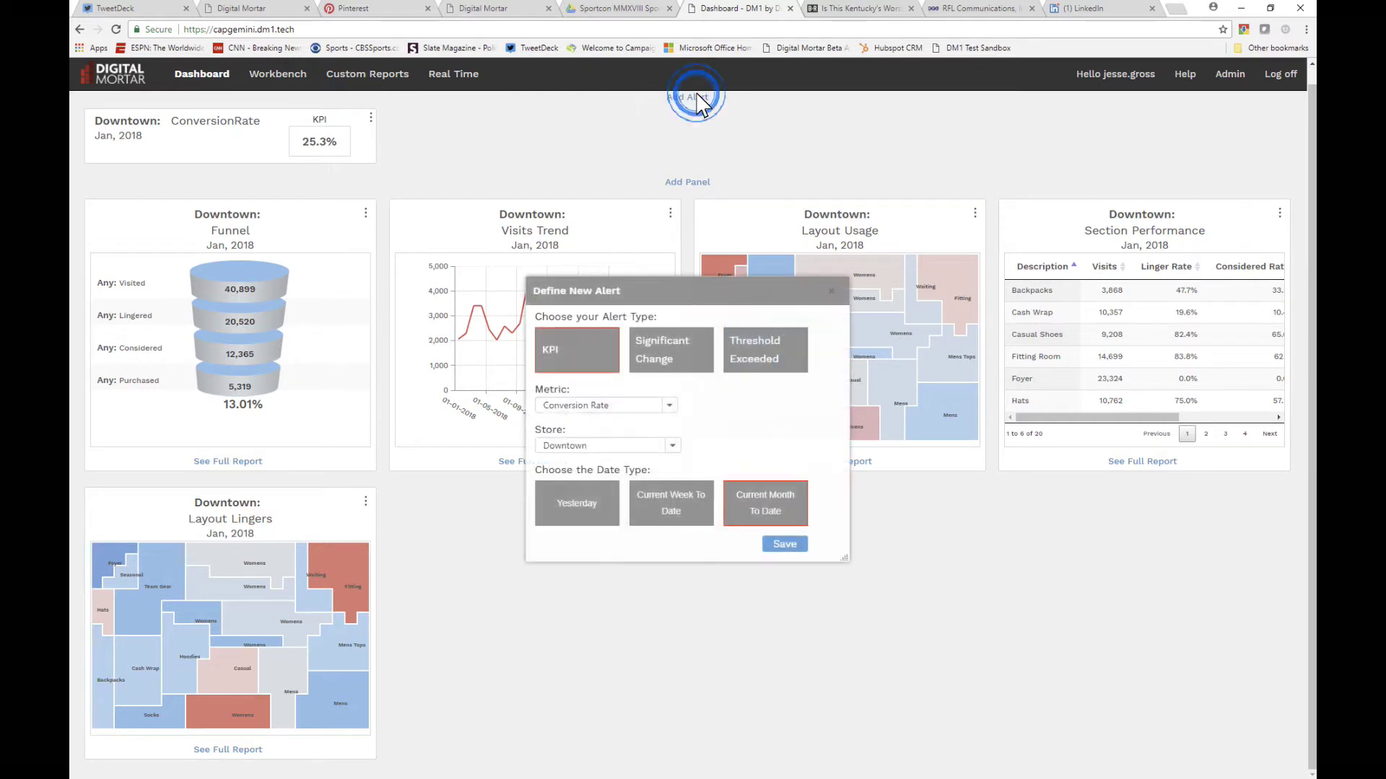
click(677, 351)
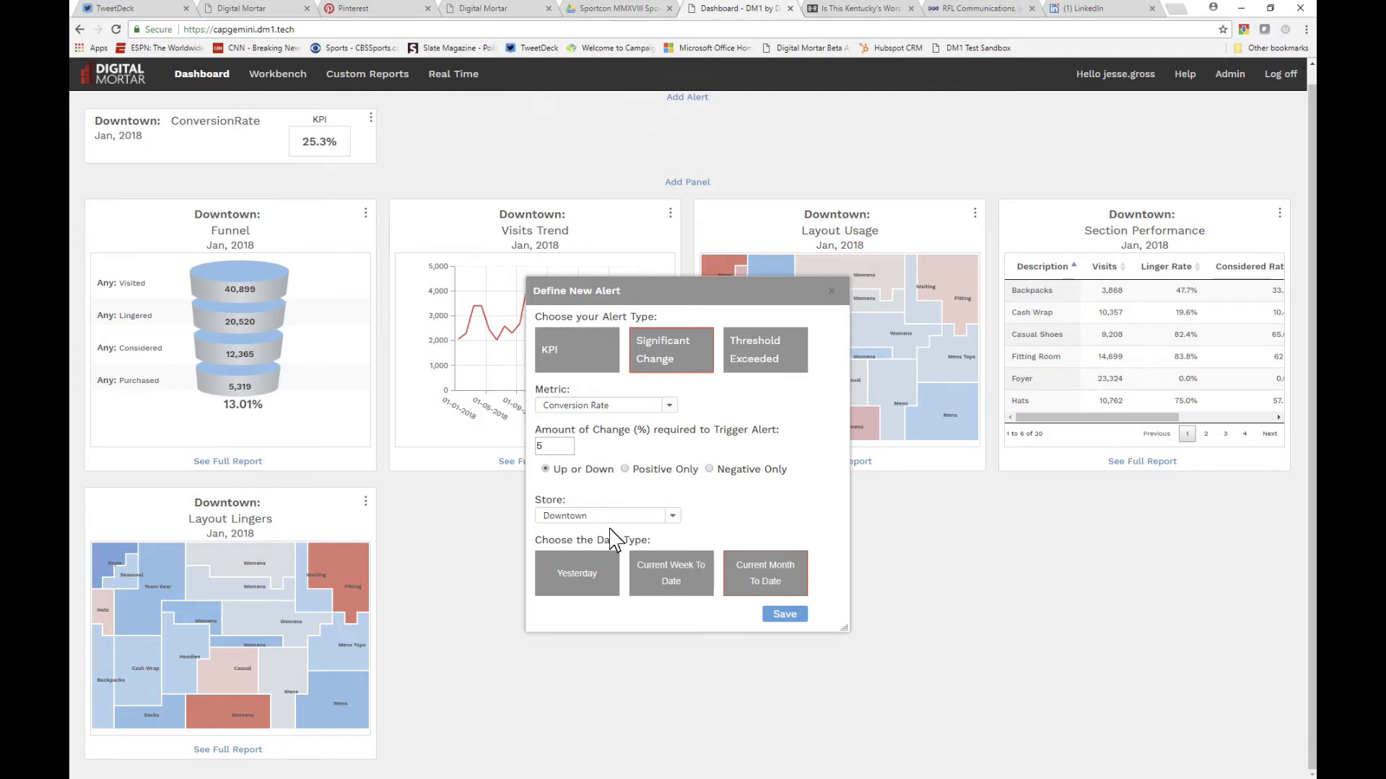
click(785, 619)
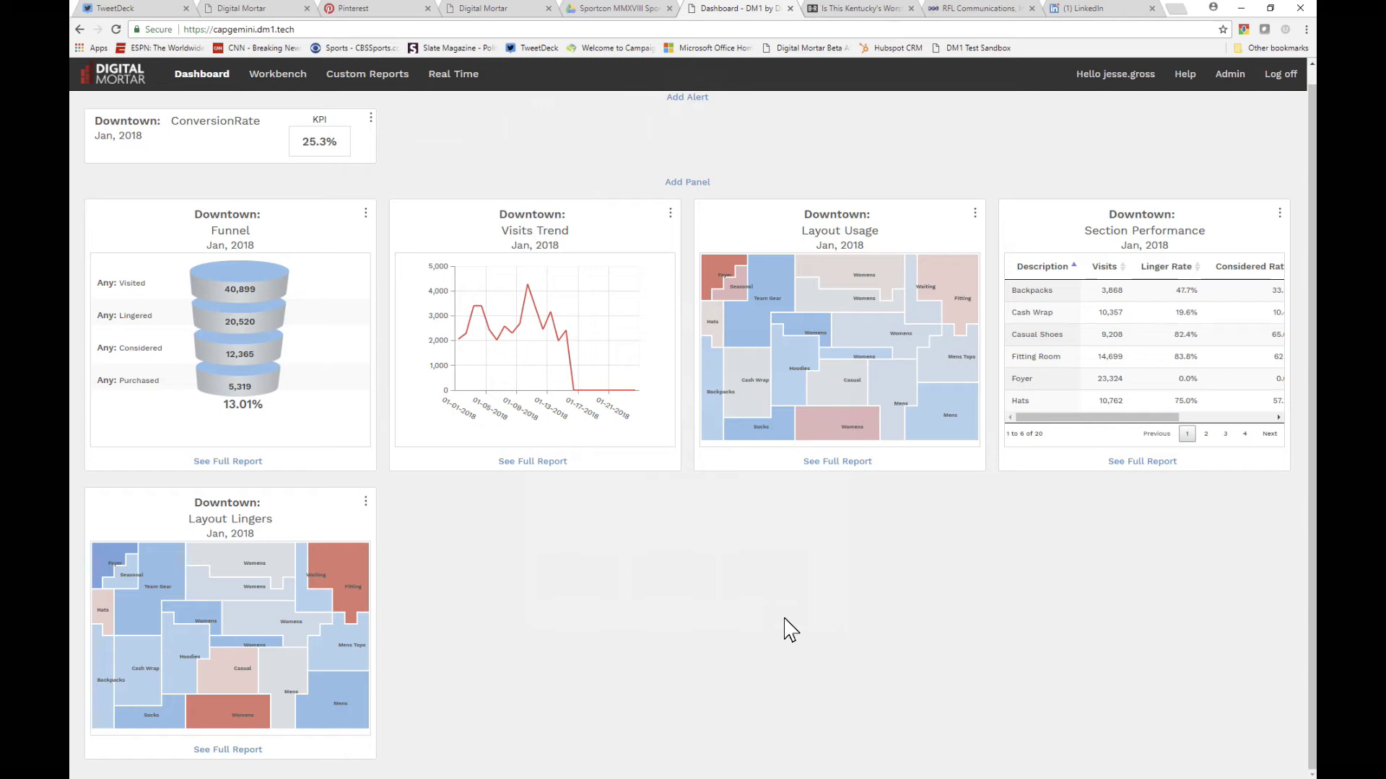
- Add a Downtown conversion-rate Threshold Exceeded alert with the threshold set to 22
click(707, 98)
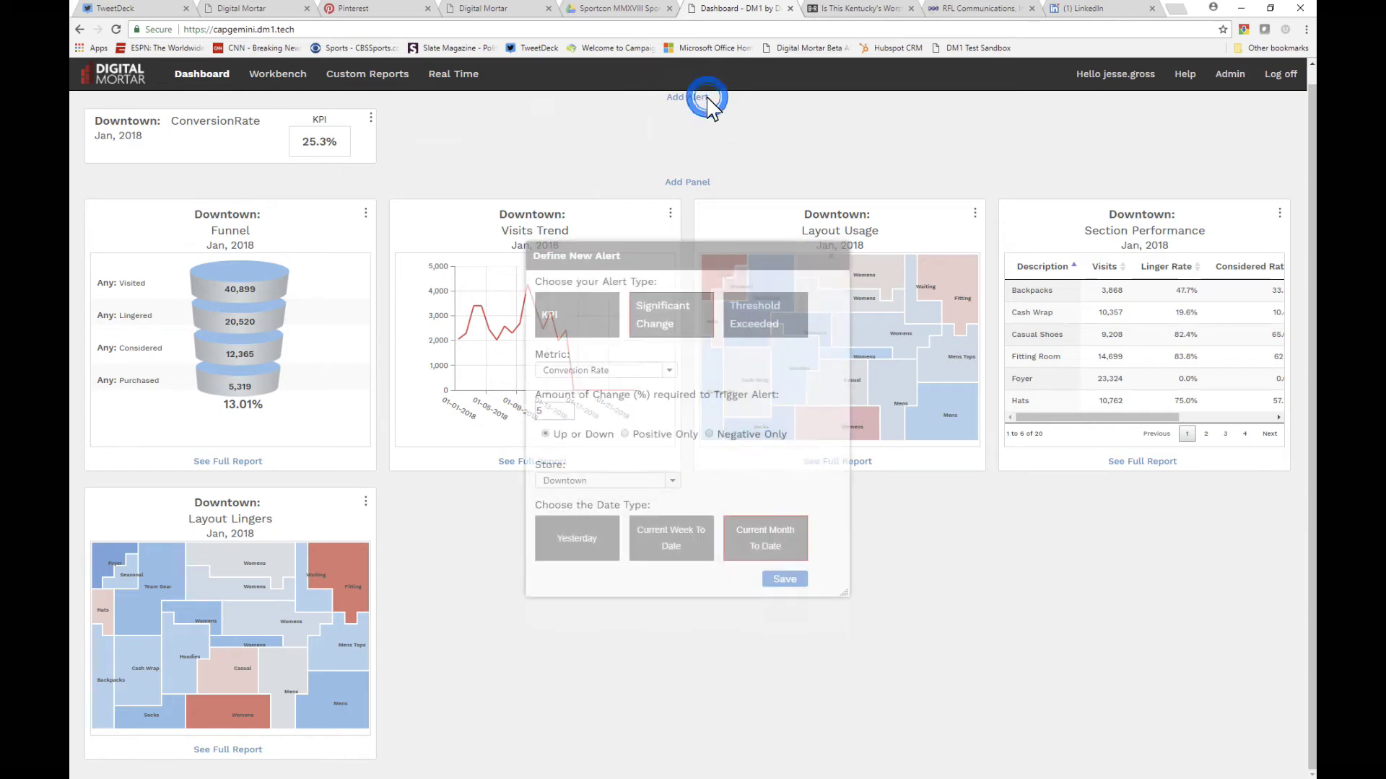
click(761, 318)
double_click(574, 438)
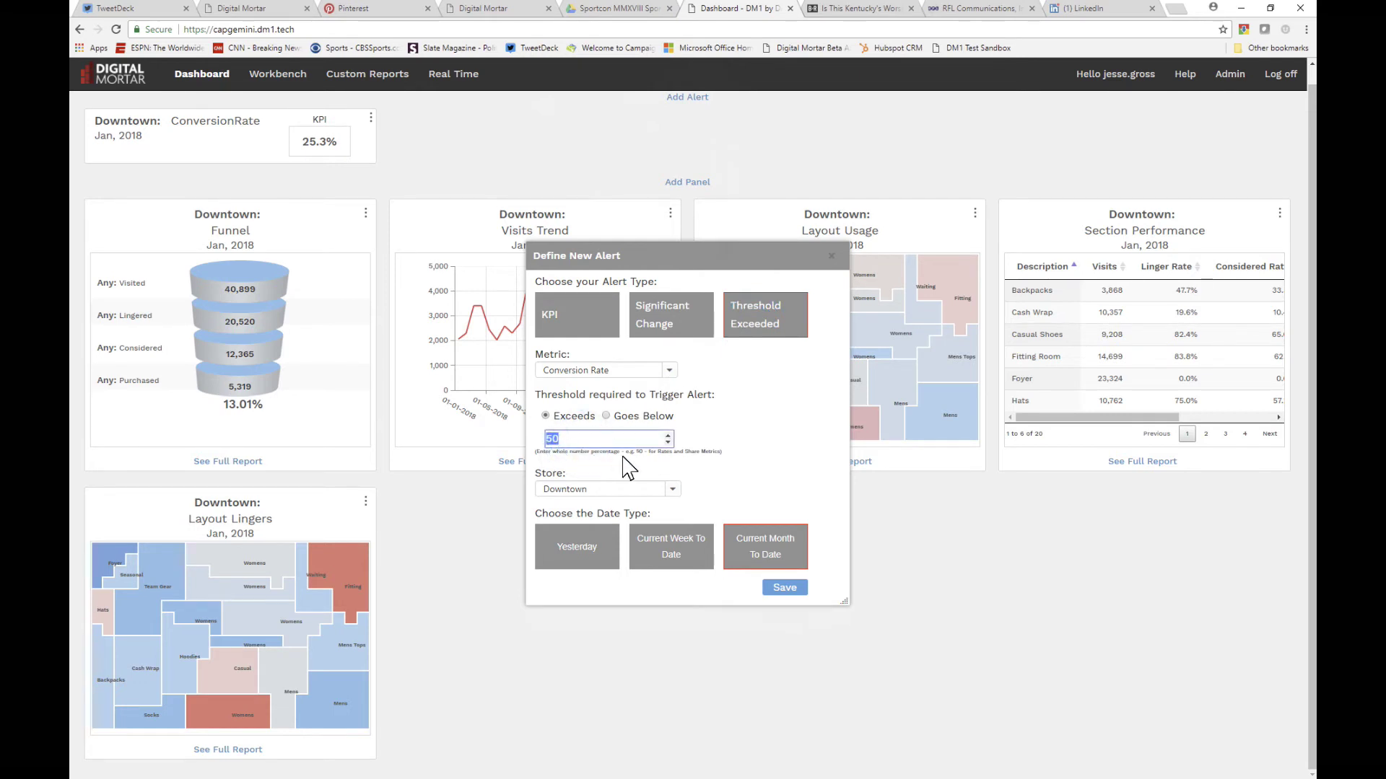
text(22)
click(784, 586)
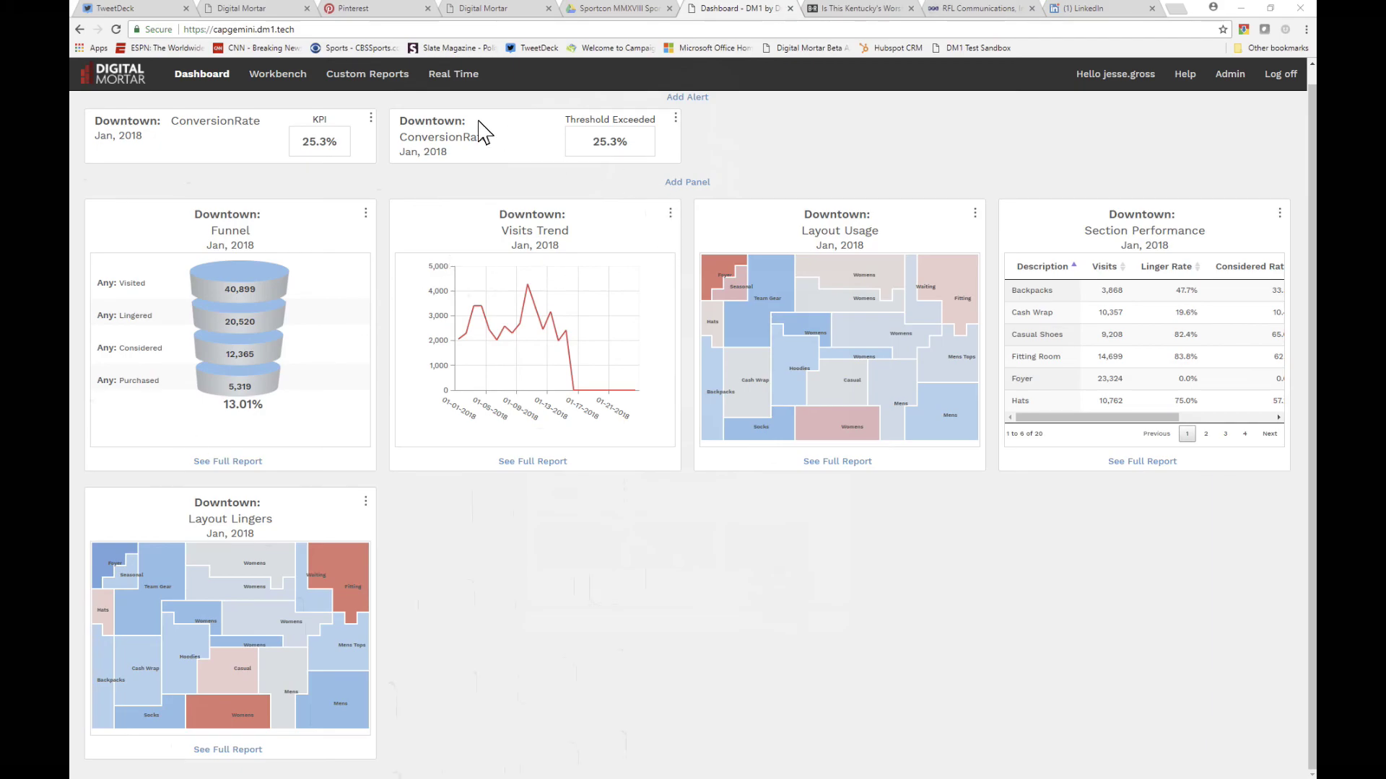
- Open the Workbench and show Downtown Visits by Section as a table
click(295, 81)
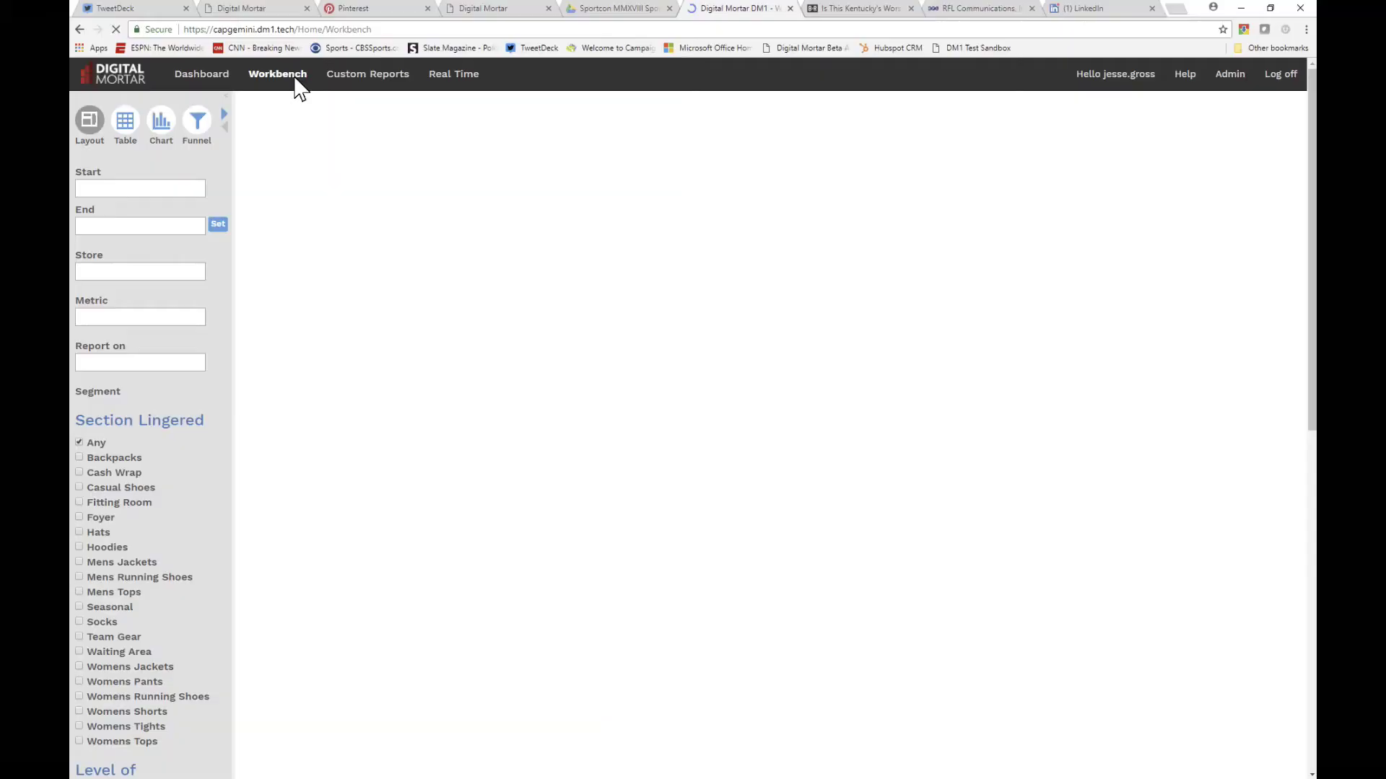
click(125, 124)
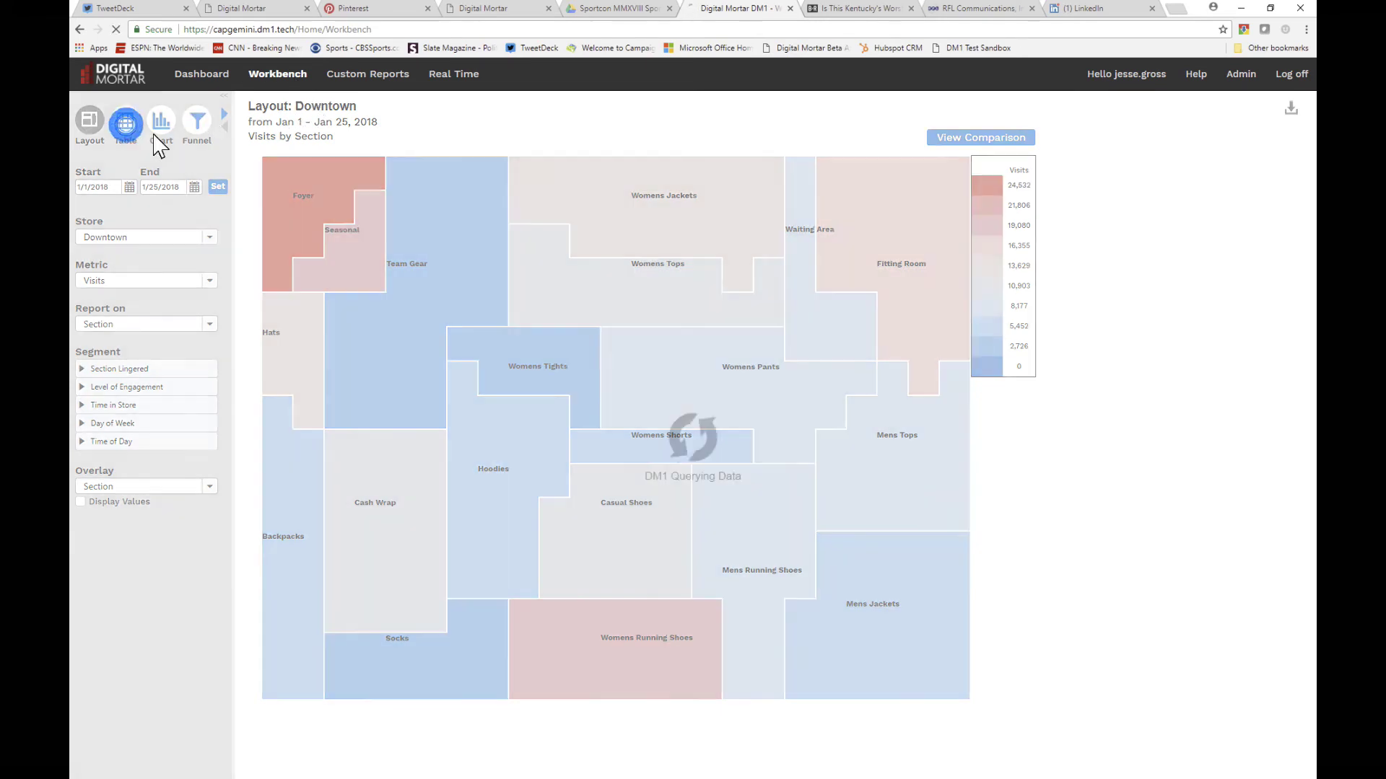